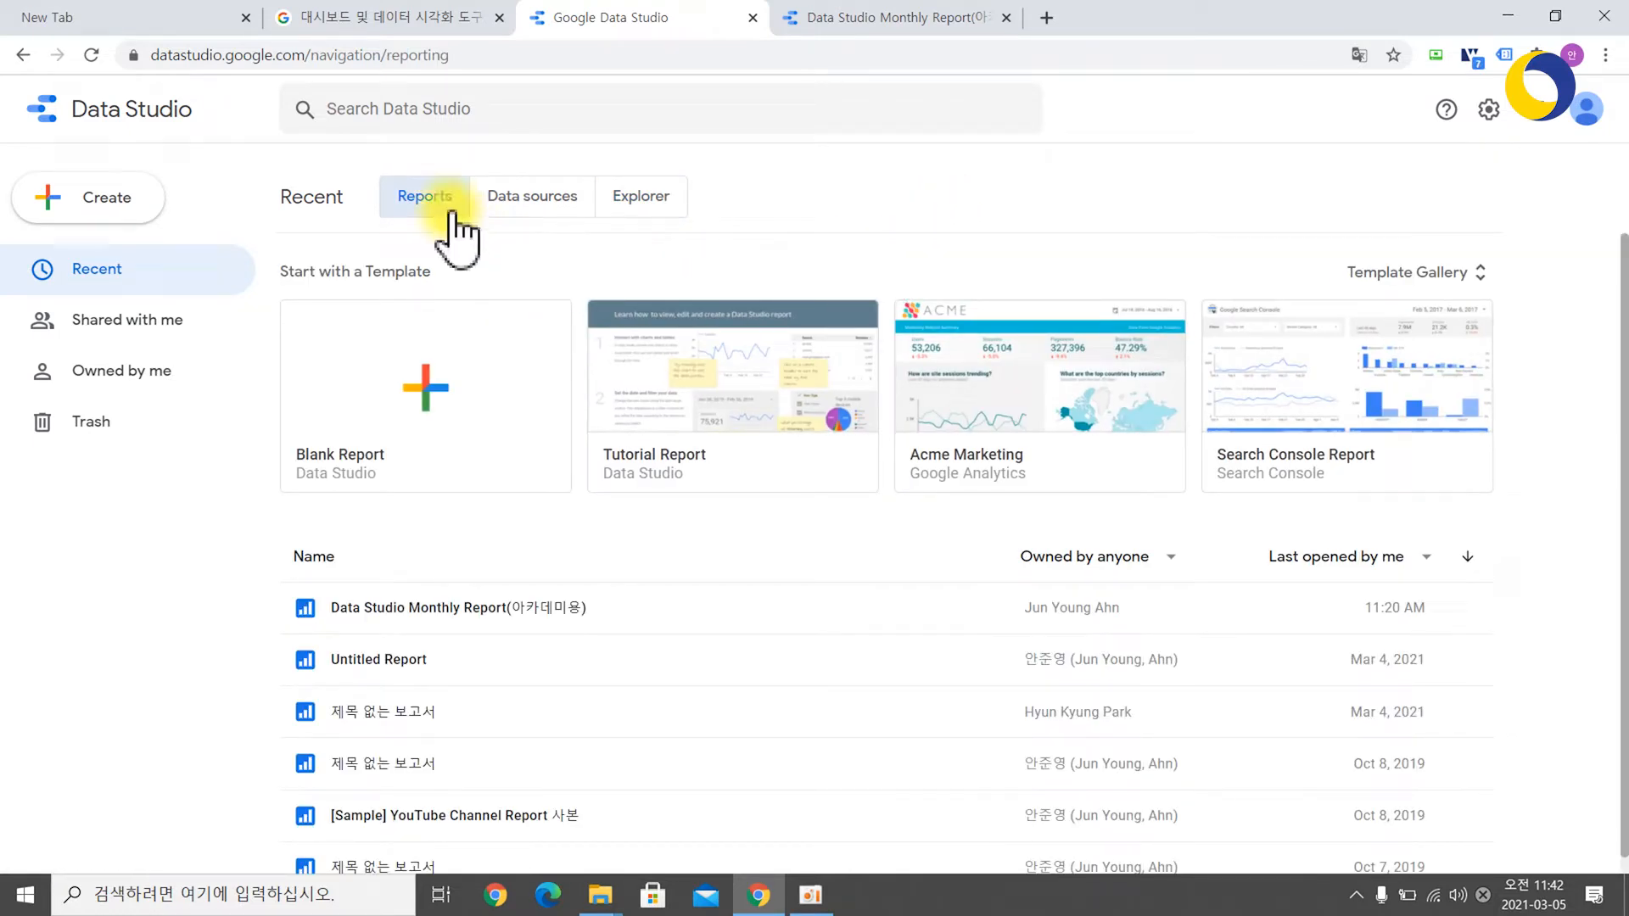
Check the recent data sources, return to the reports list and create a new report
click(544, 206)
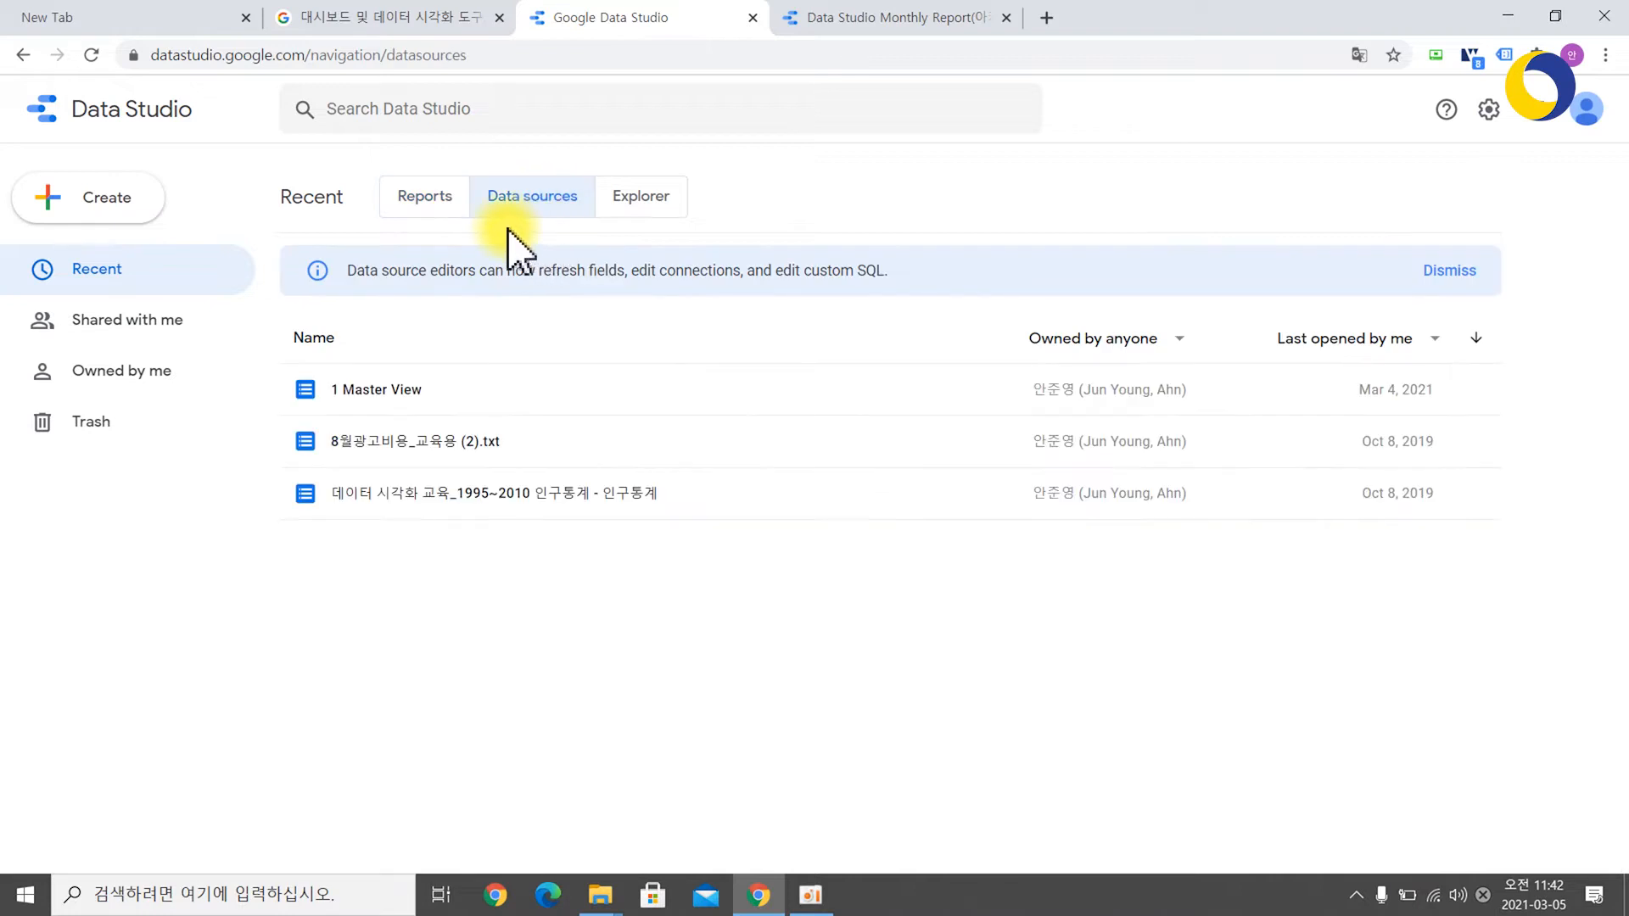
click(453, 212)
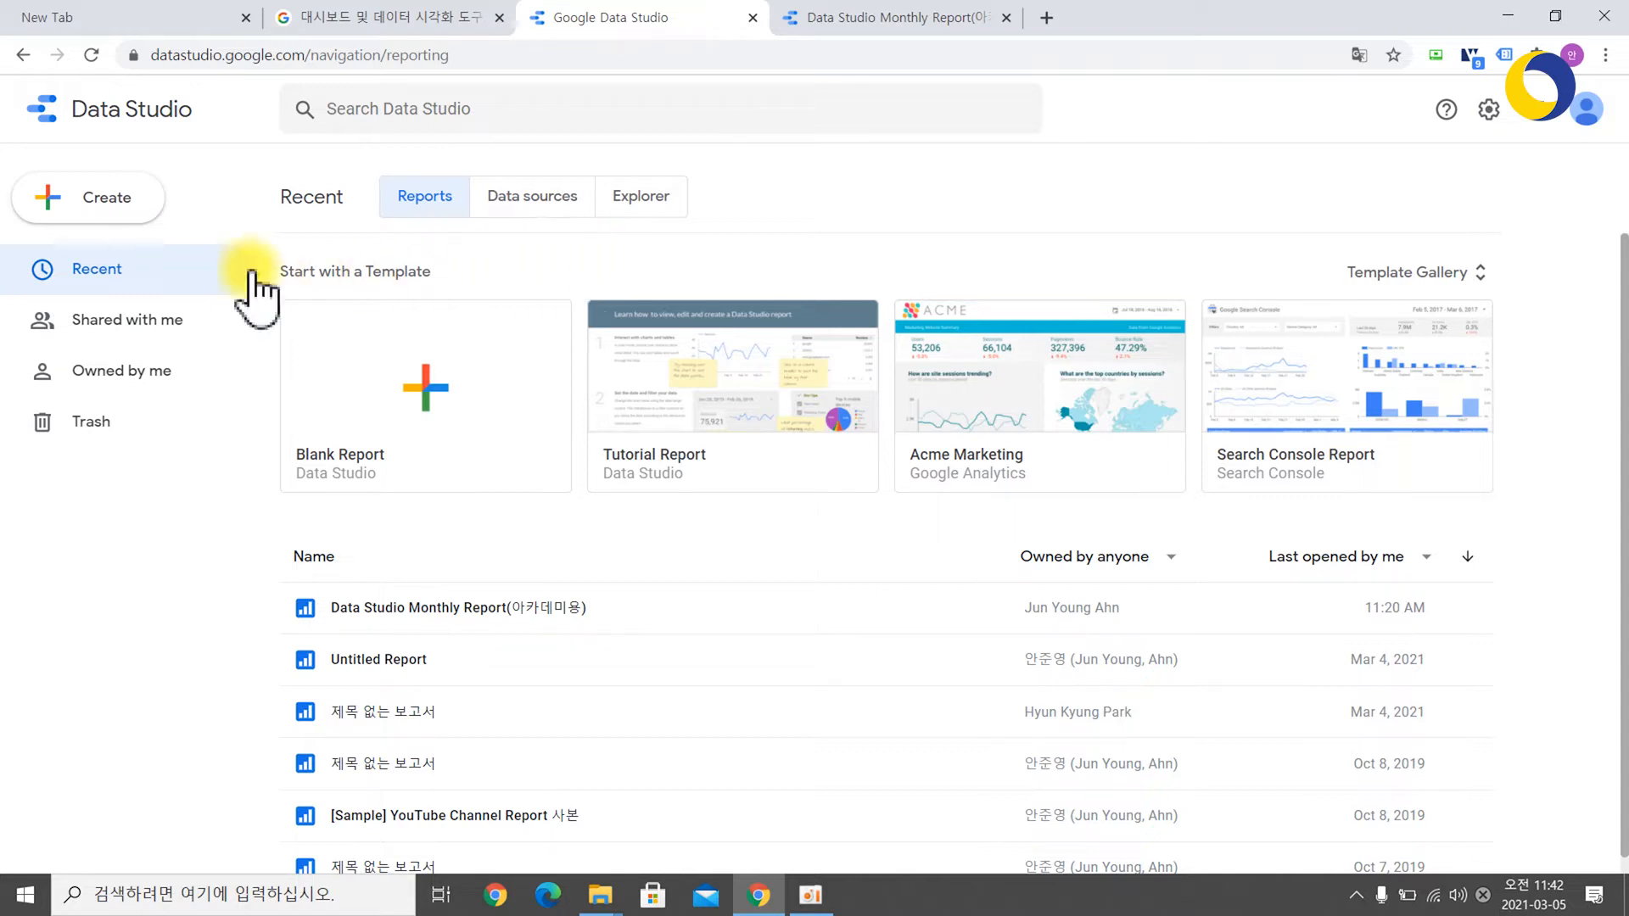
click(100, 204)
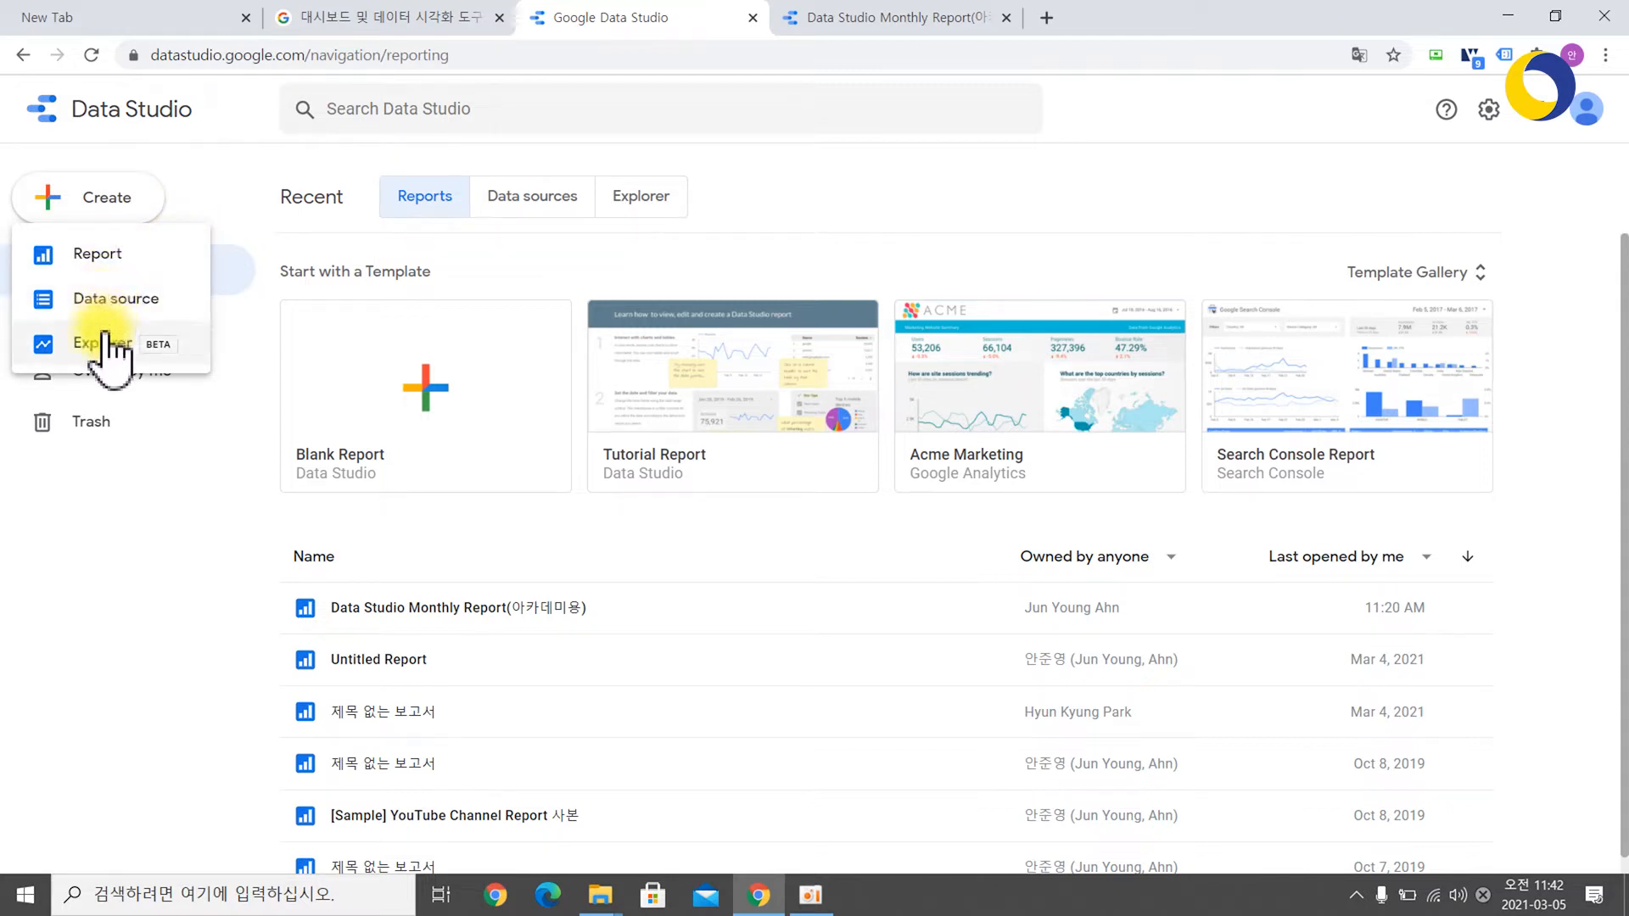
click(128, 265)
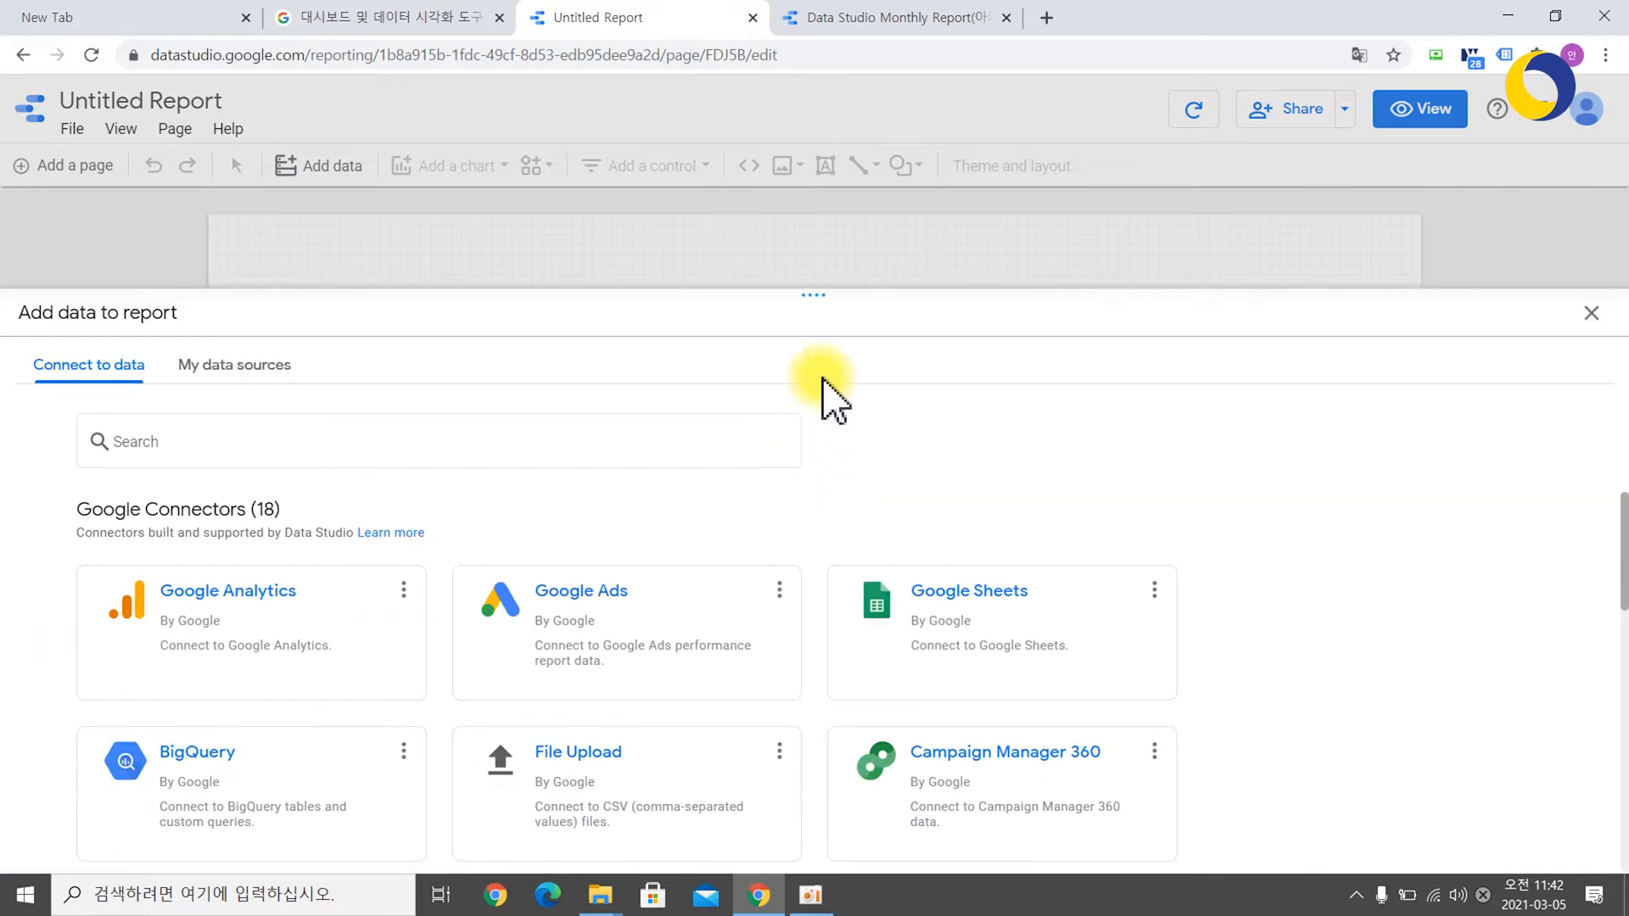
Enlarge the Add data to report pane and examine the available Google Connectors and Partner Connectors
drag(808, 297, 817, 199)
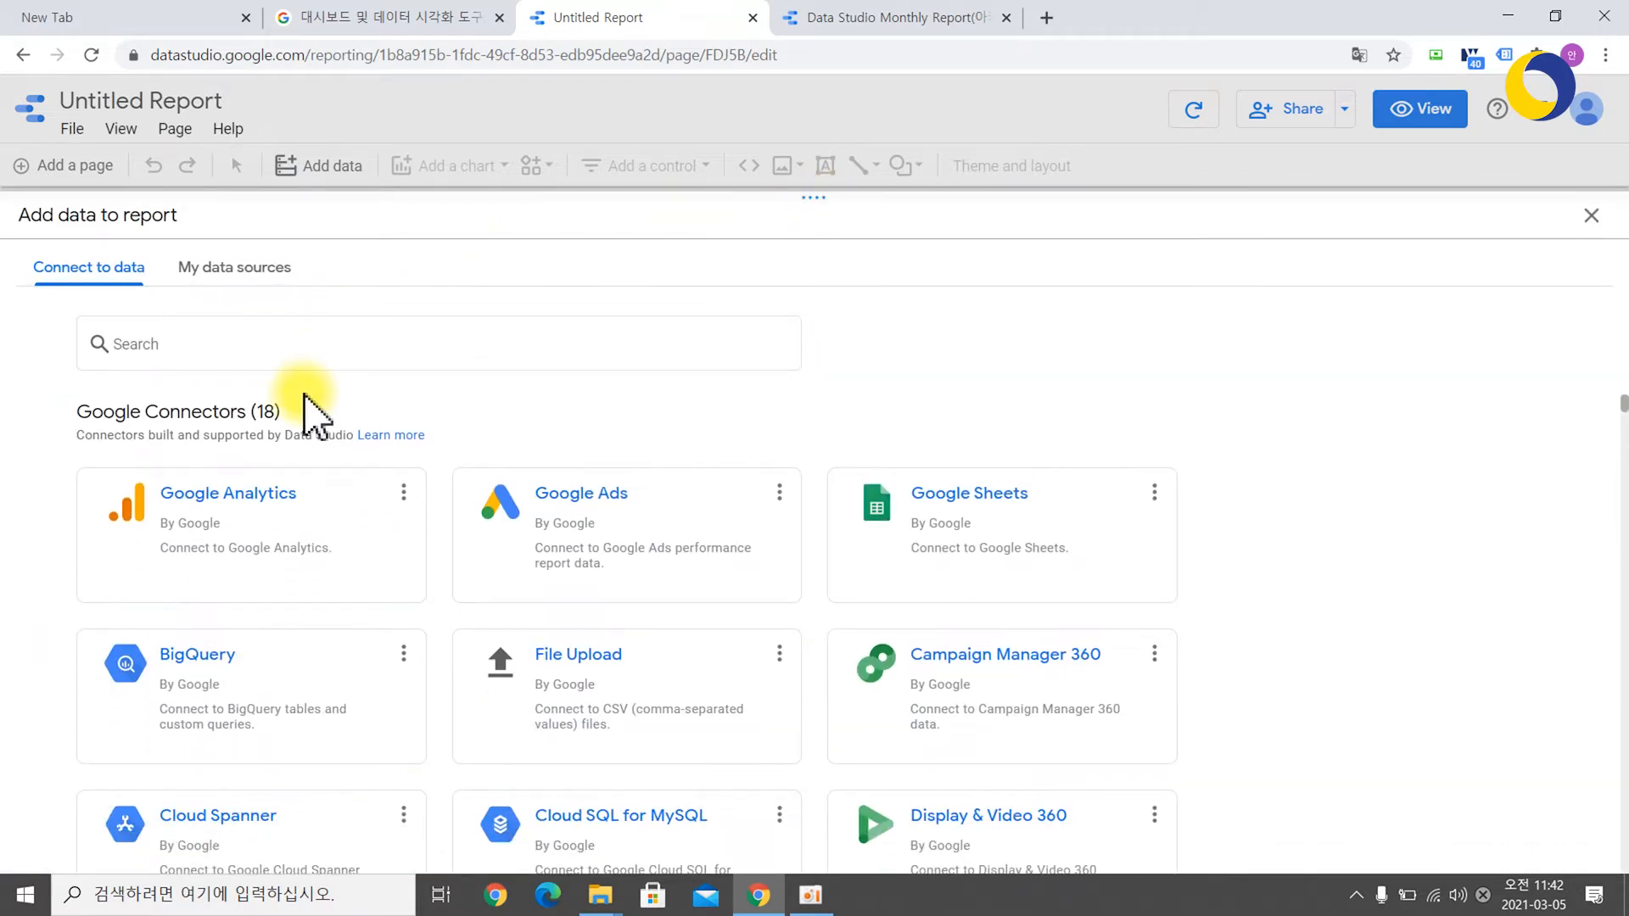
drag(81, 416, 276, 410)
click(293, 418)
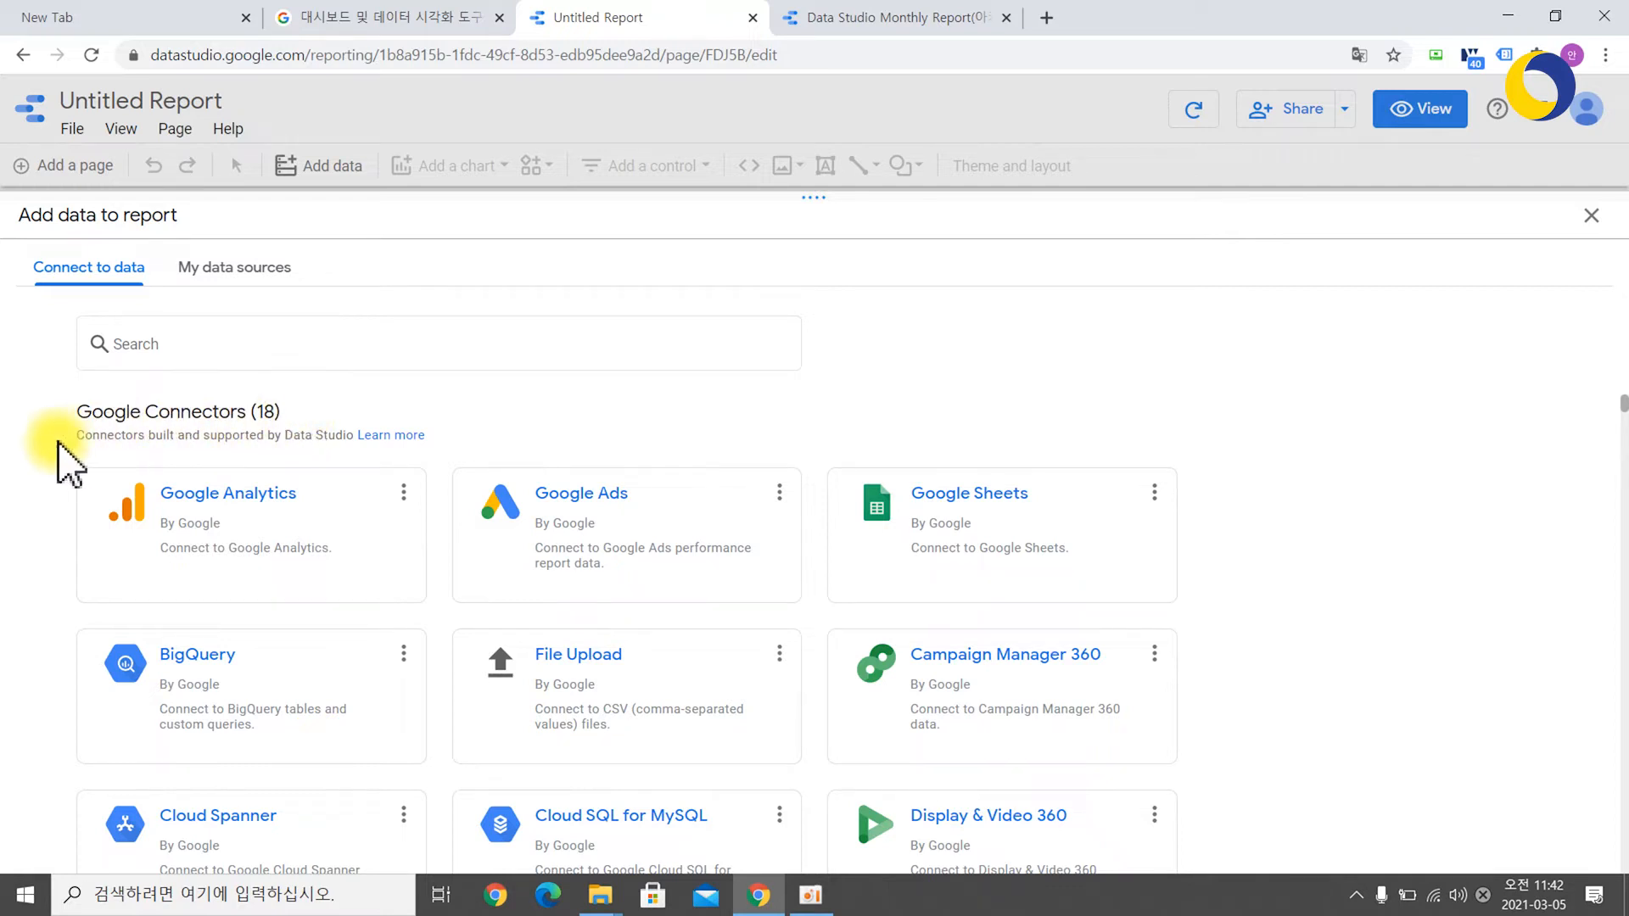
scroll(52, 471, down, 6)
scroll(53, 475, down, 5)
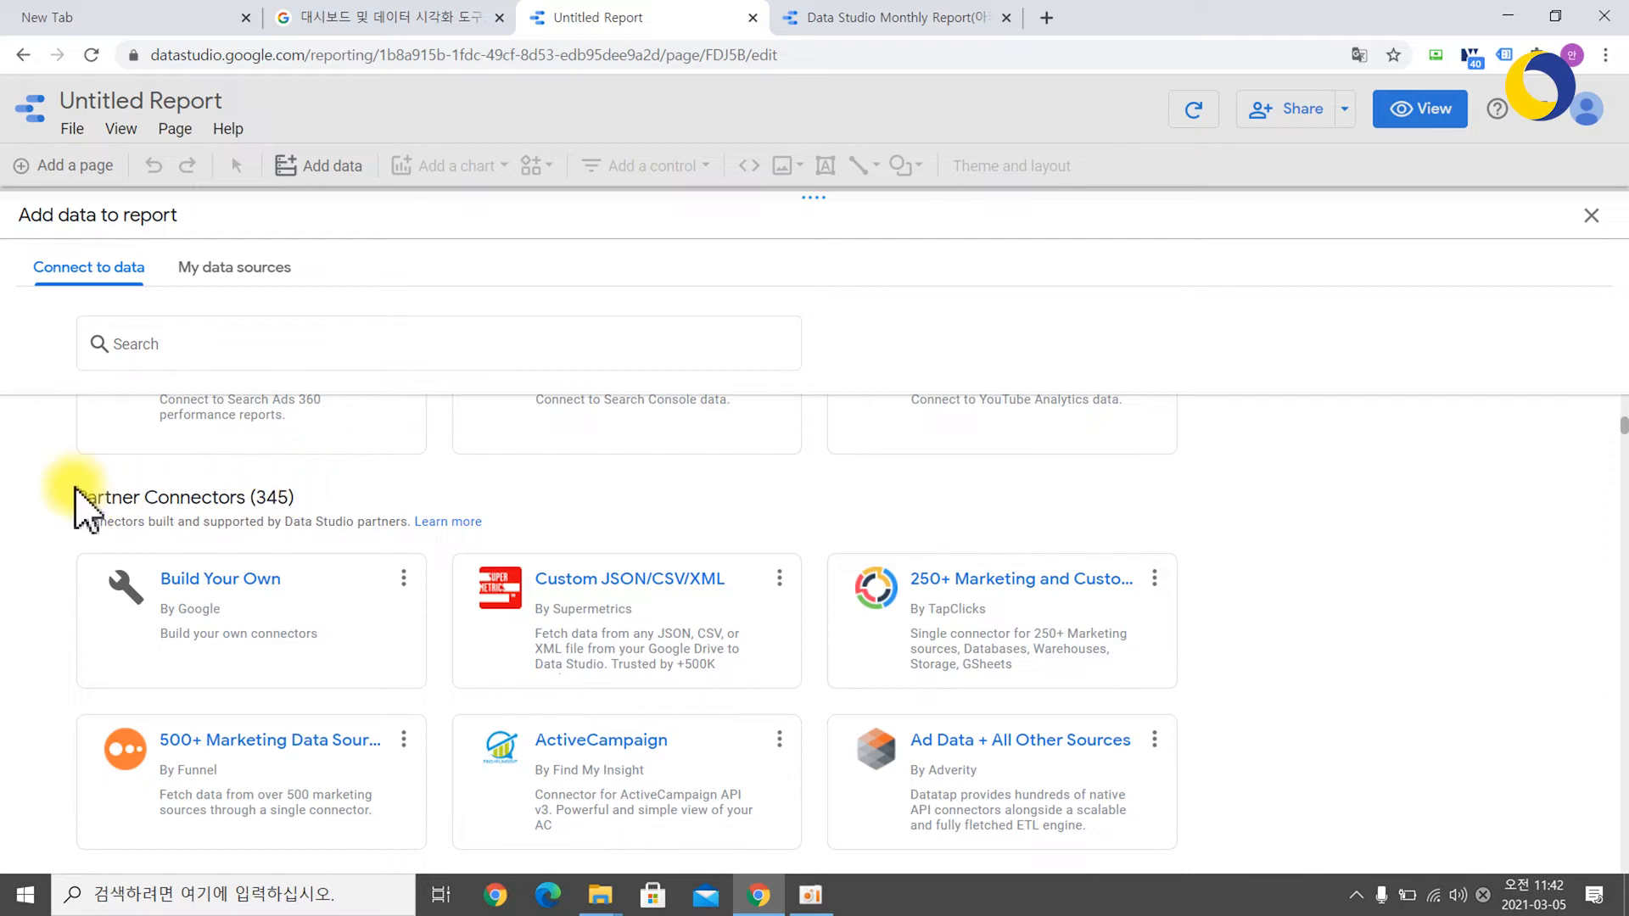
scroll(73, 502, up, 6)
scroll(60, 517, up, 5)
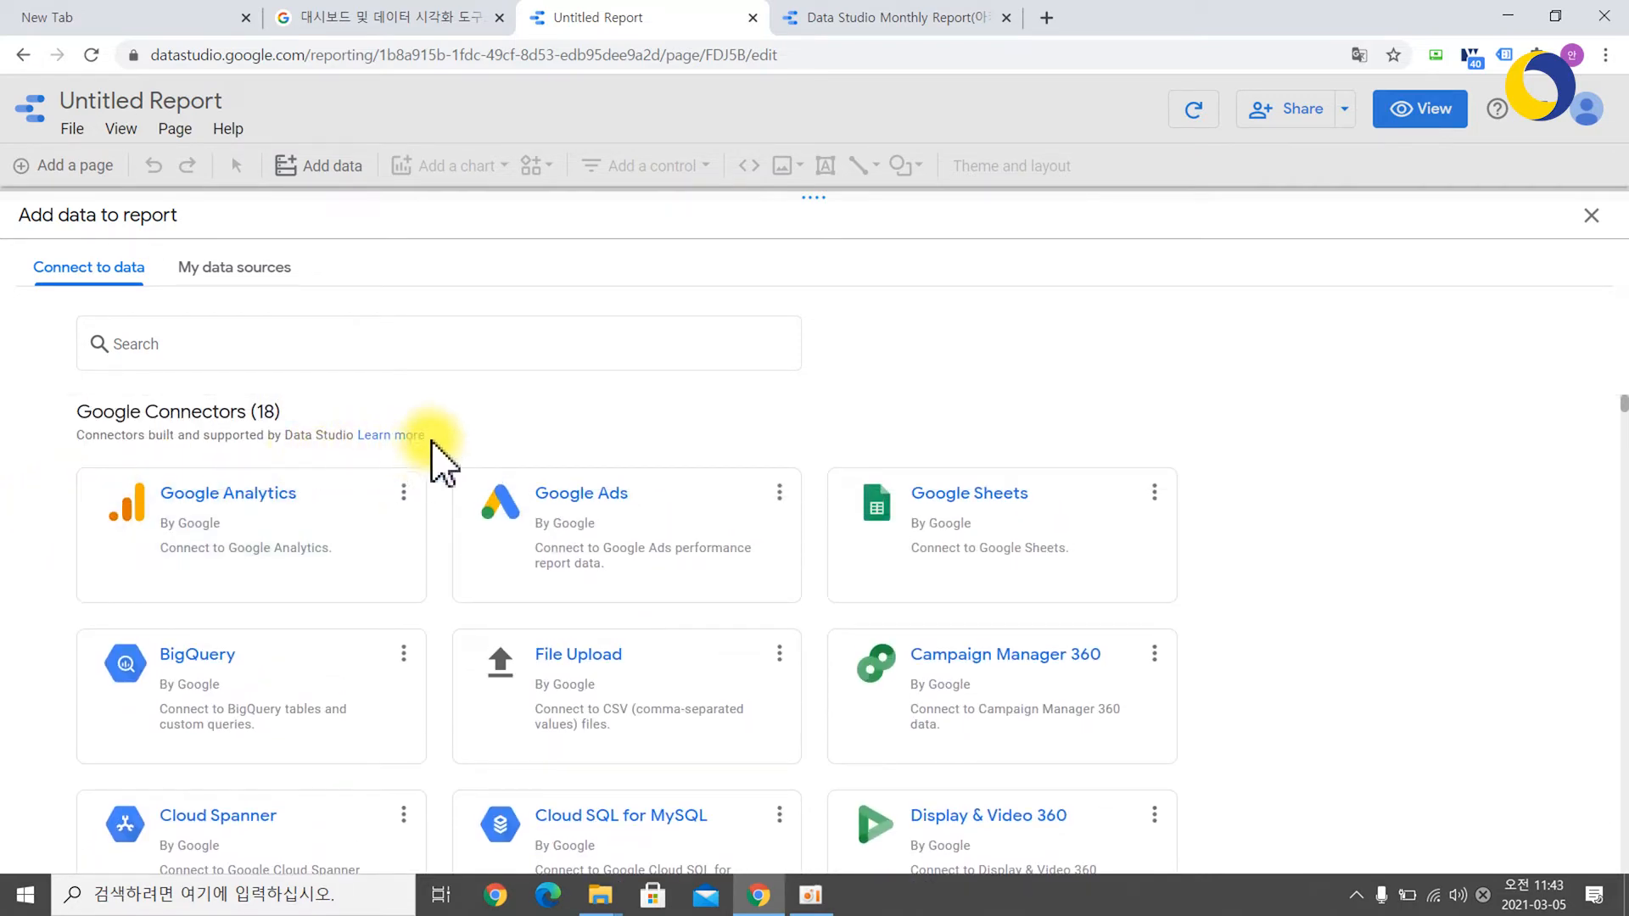
scroll(443, 465, down, 1)
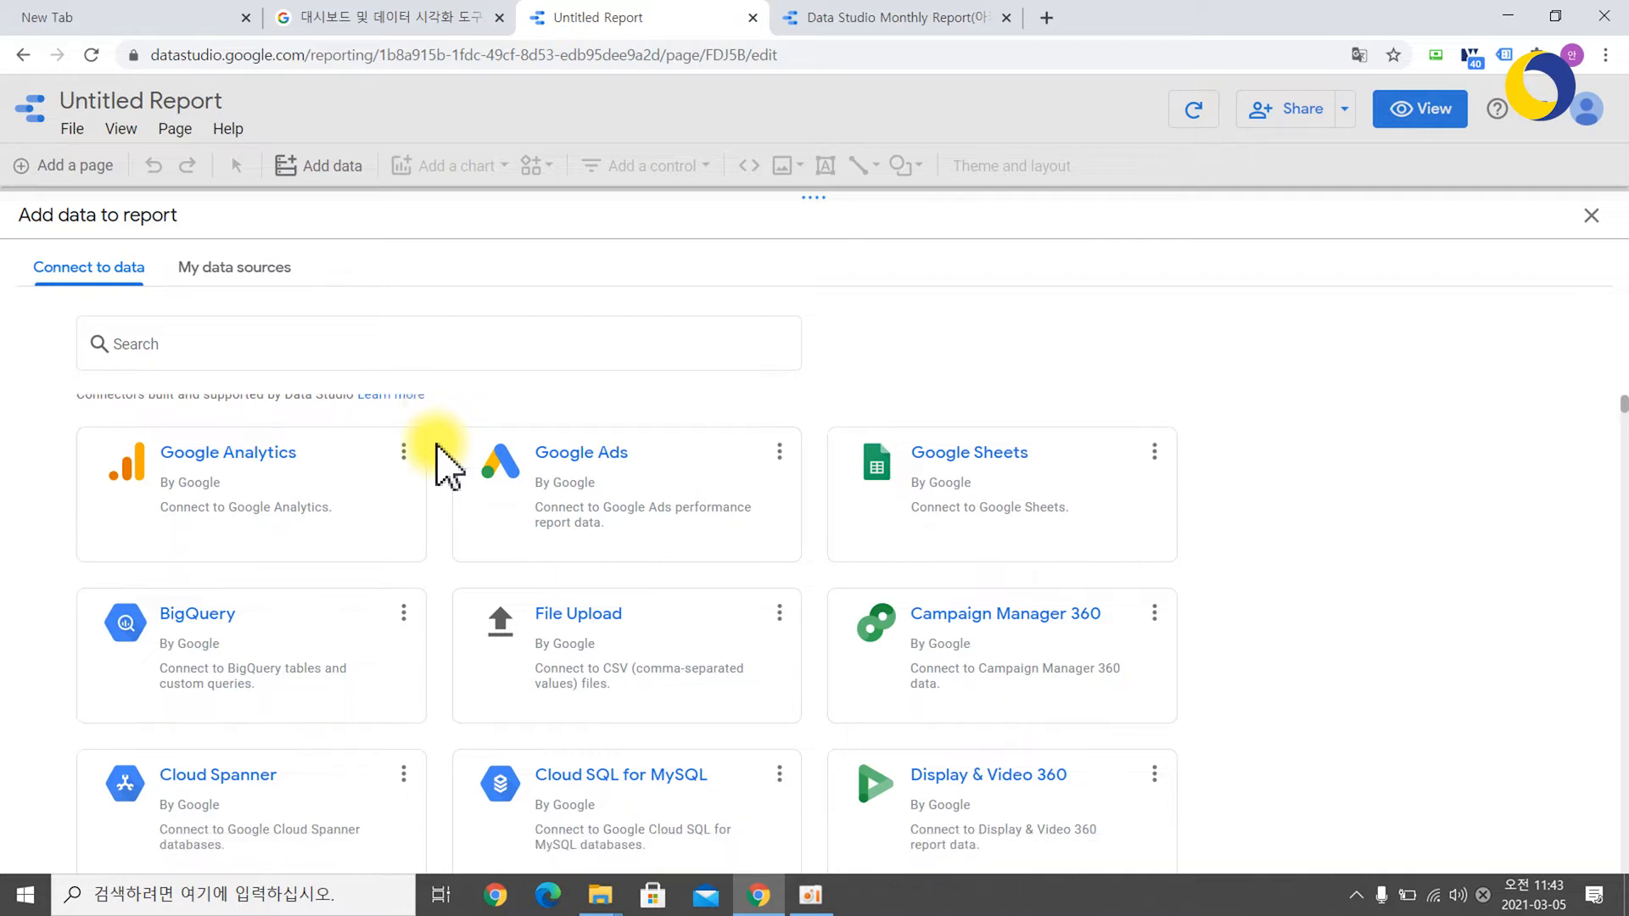
scroll(441, 462, down, 7)
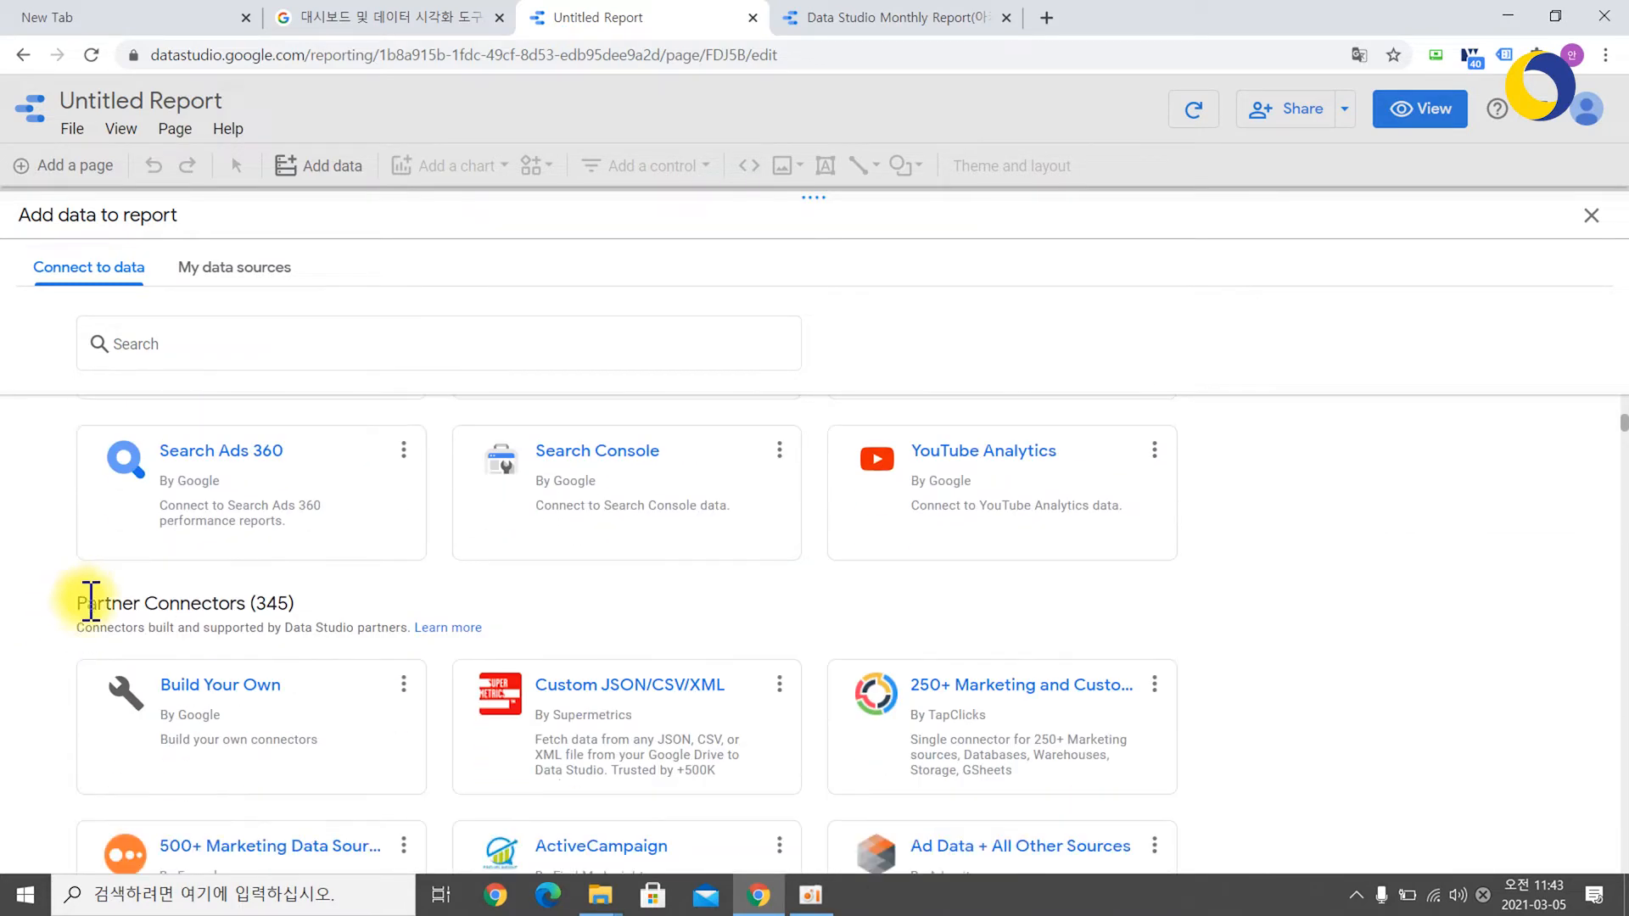
scroll(60, 618, down, 2)
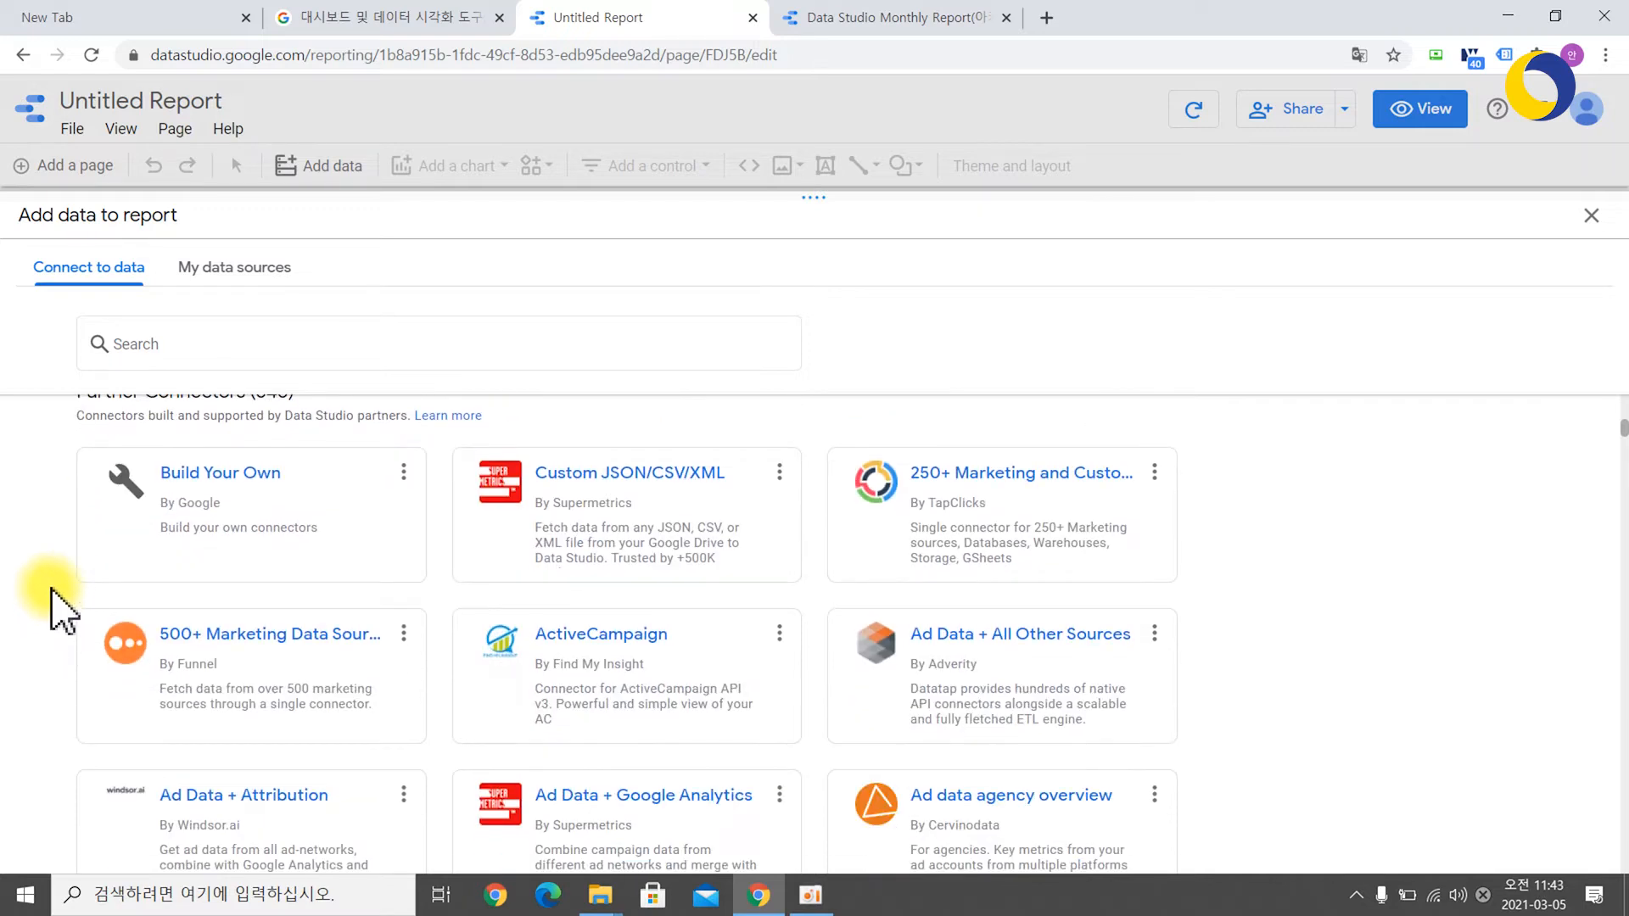
scroll(59, 604, up, 1)
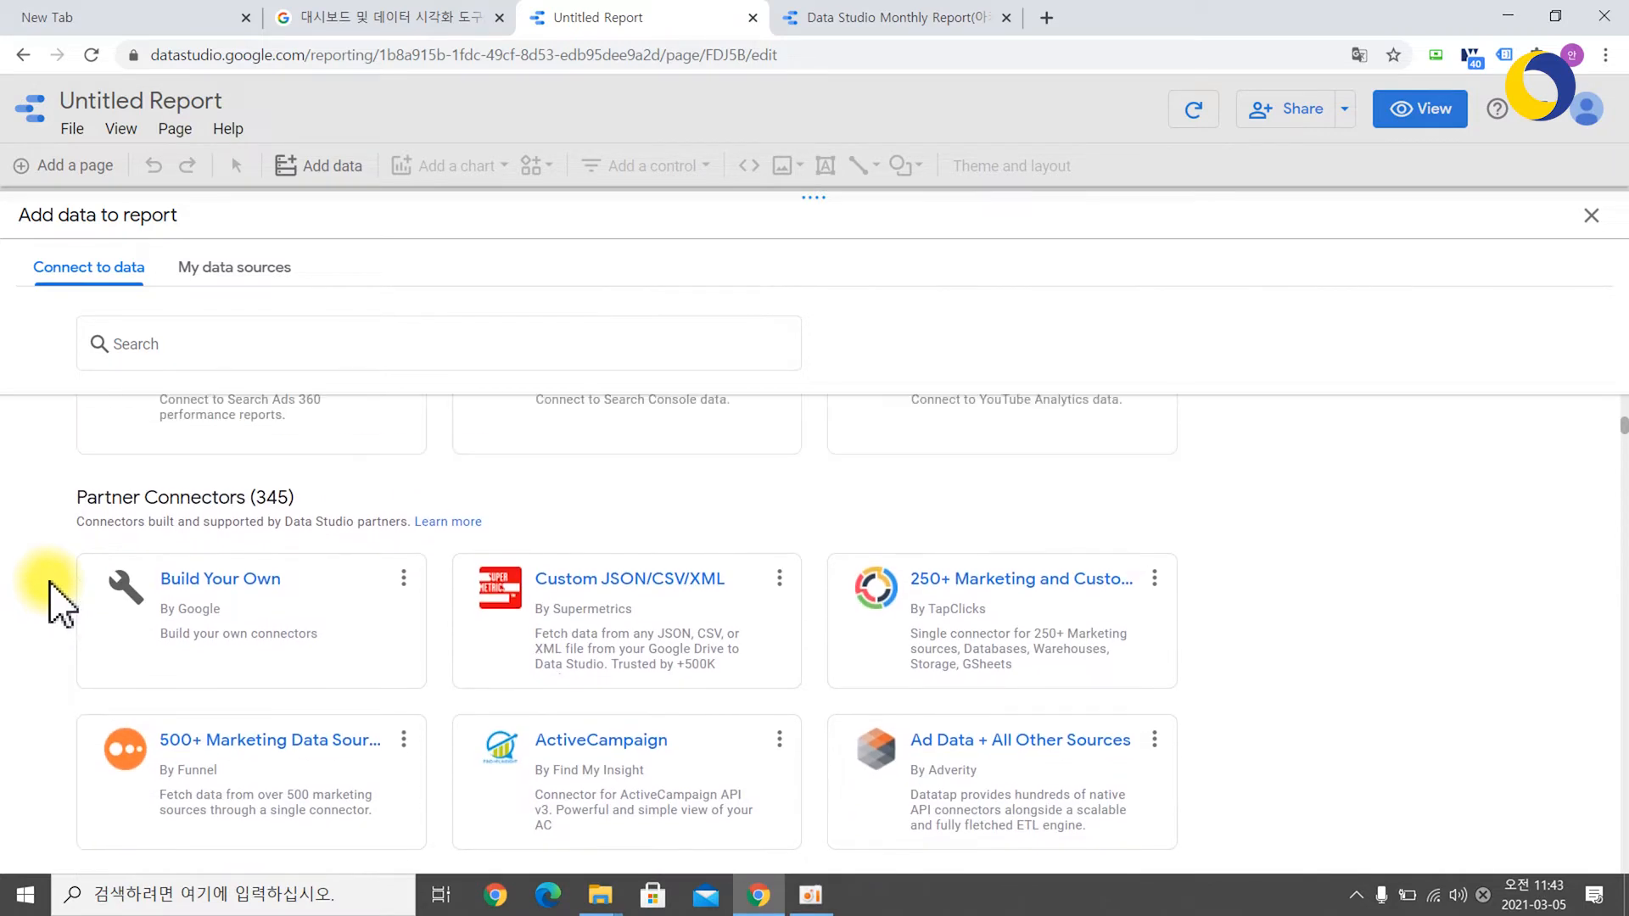
scroll(52, 598, up, 6)
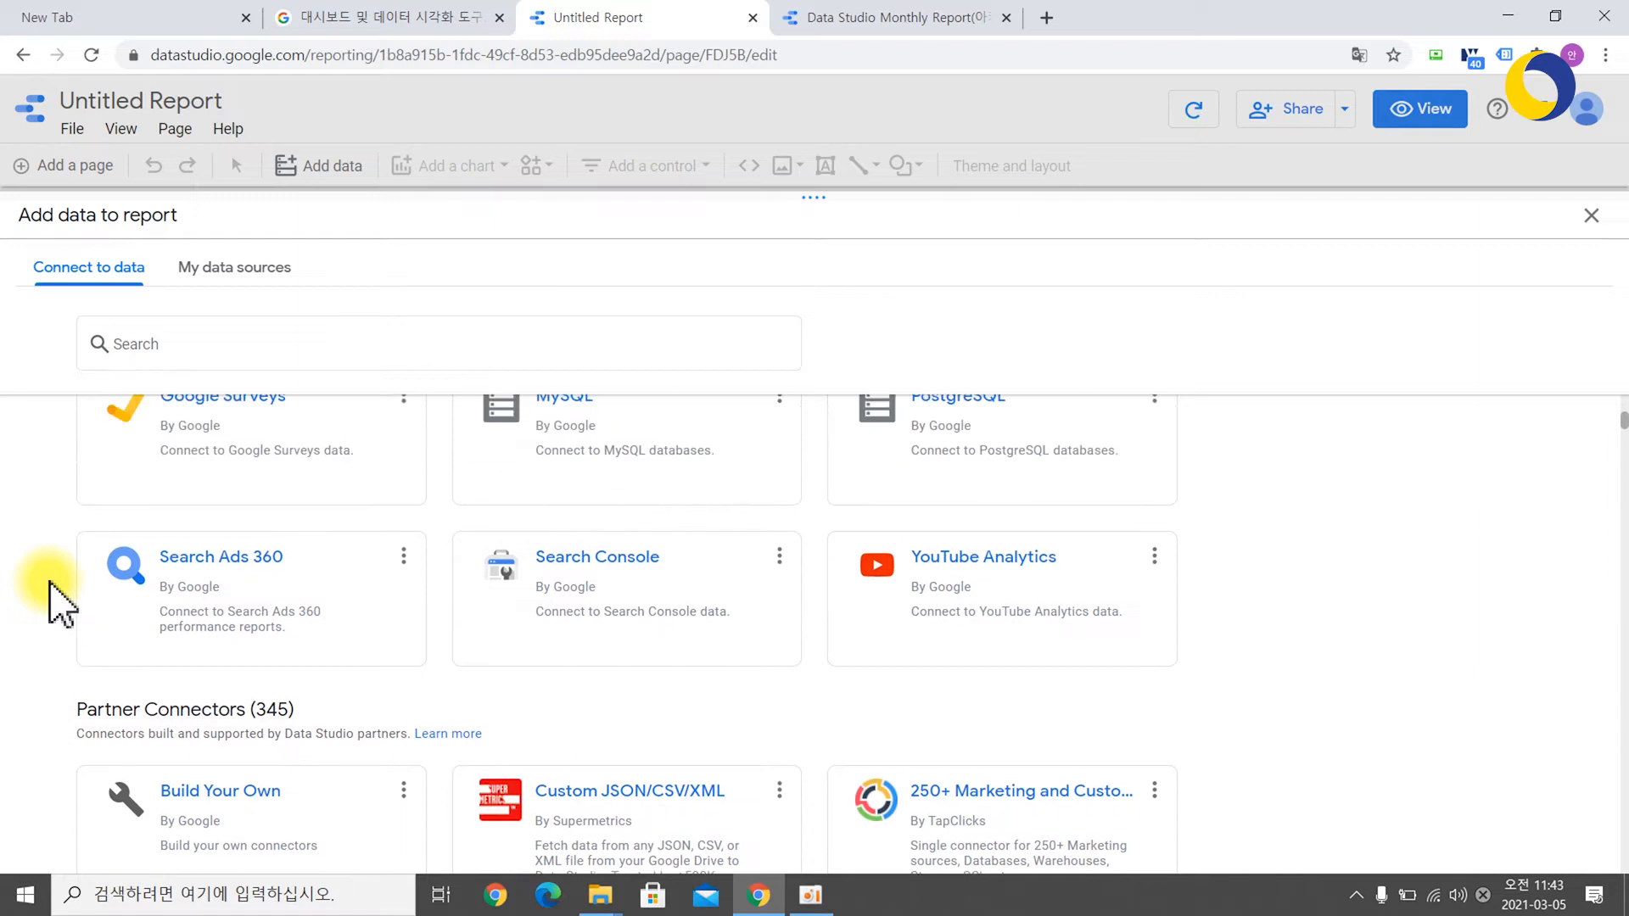
scroll(60, 585, up, 3)
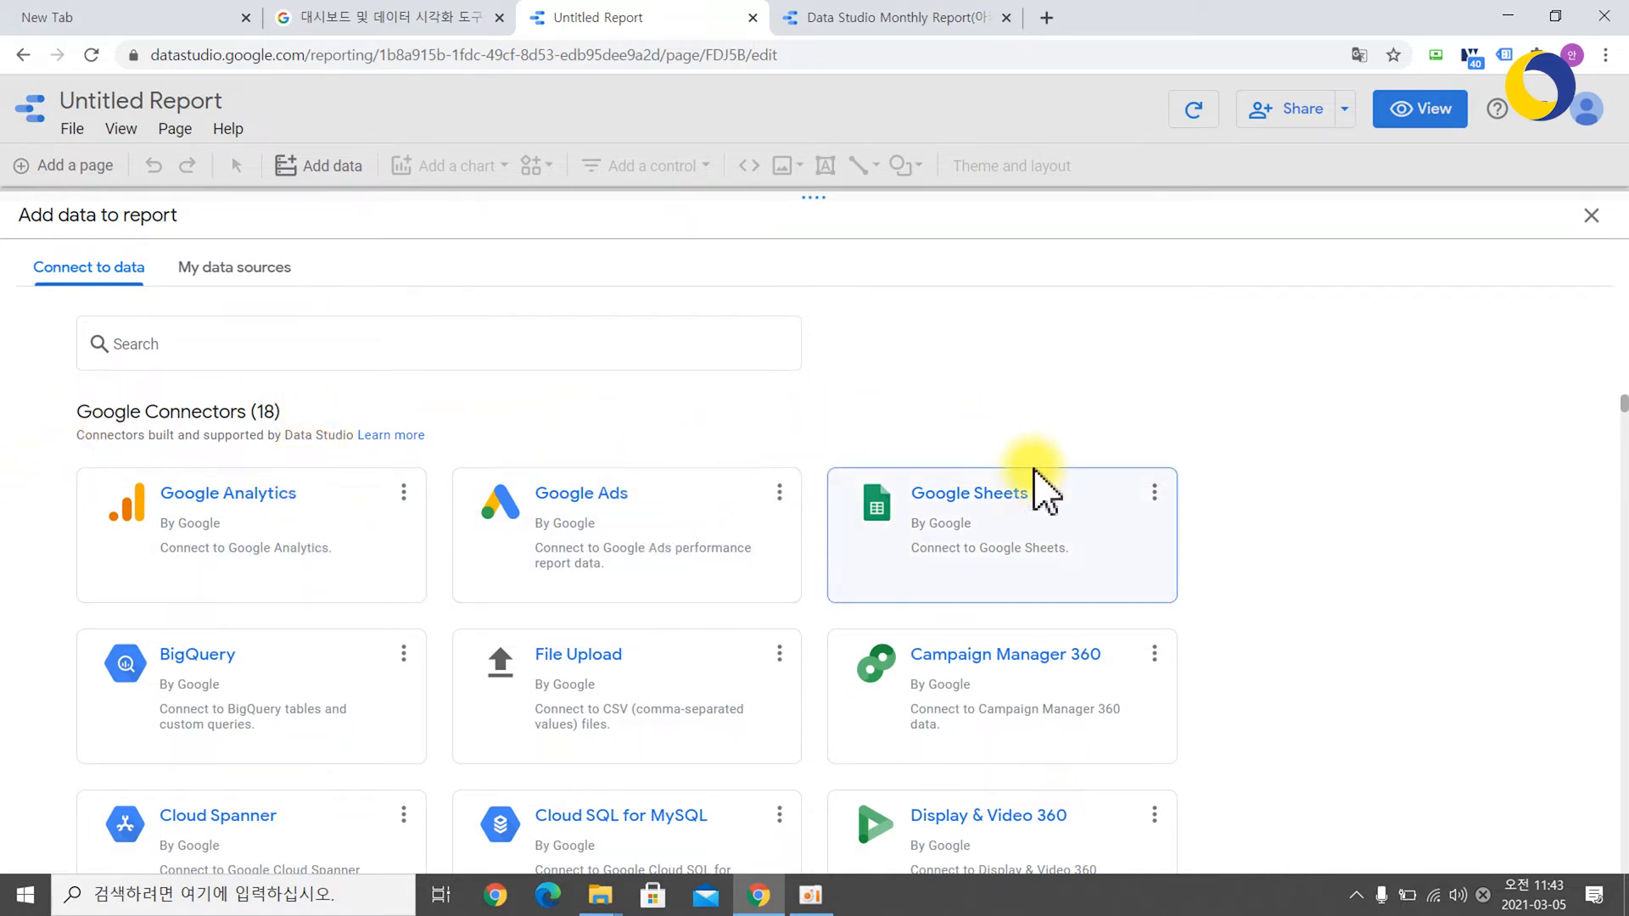
scroll(1230, 556, down, 3)
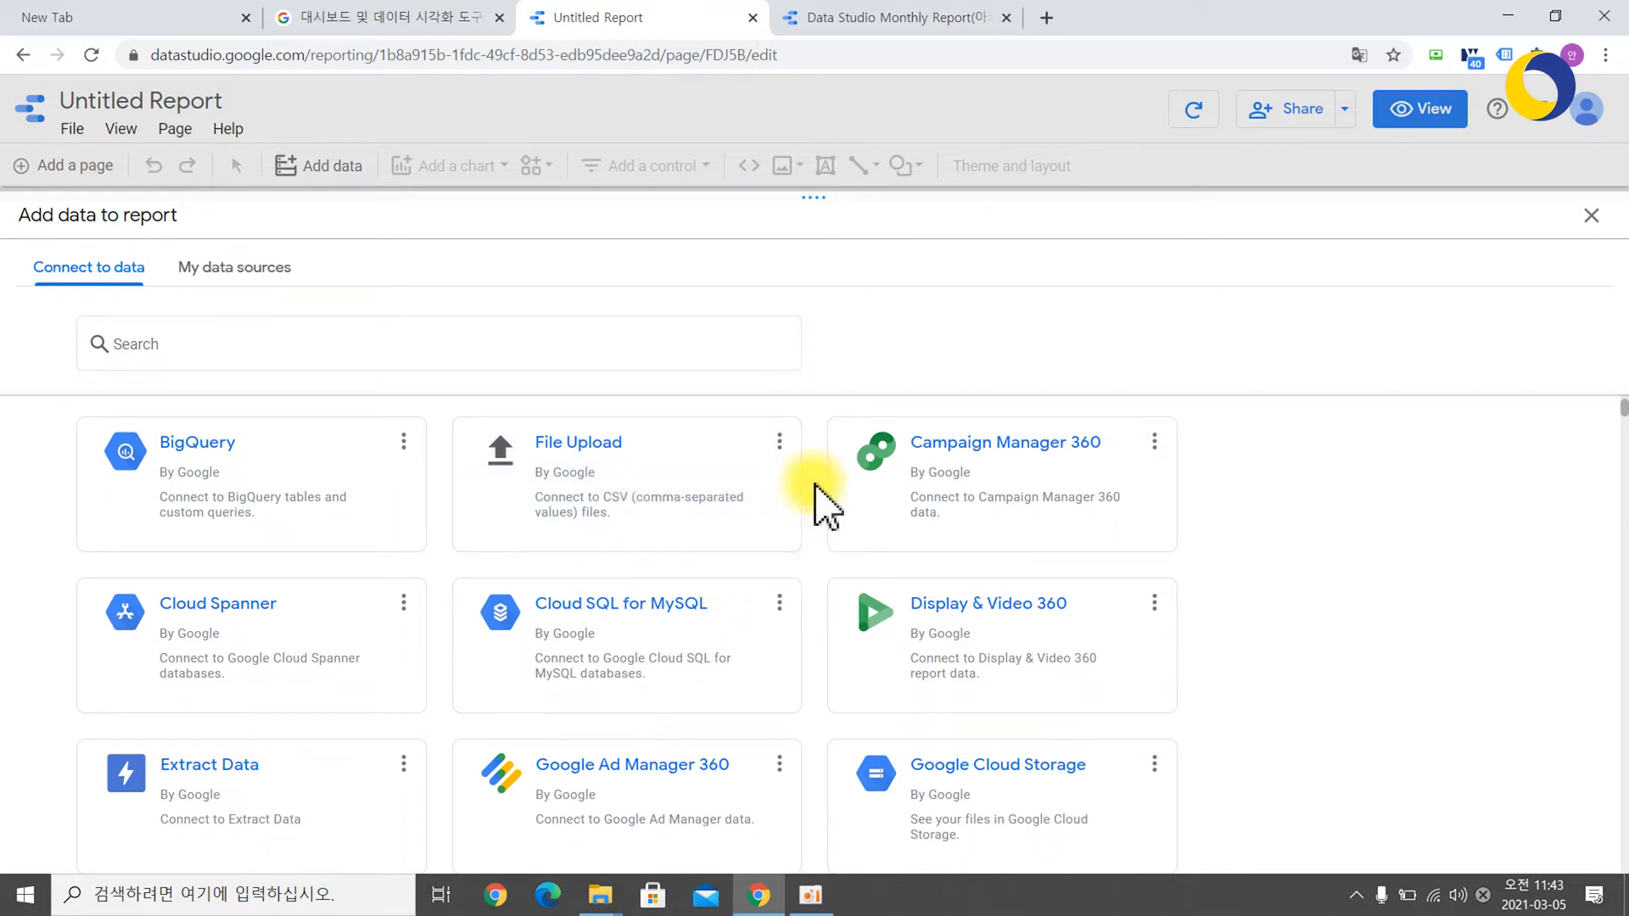
scroll(824, 507, up, 3)
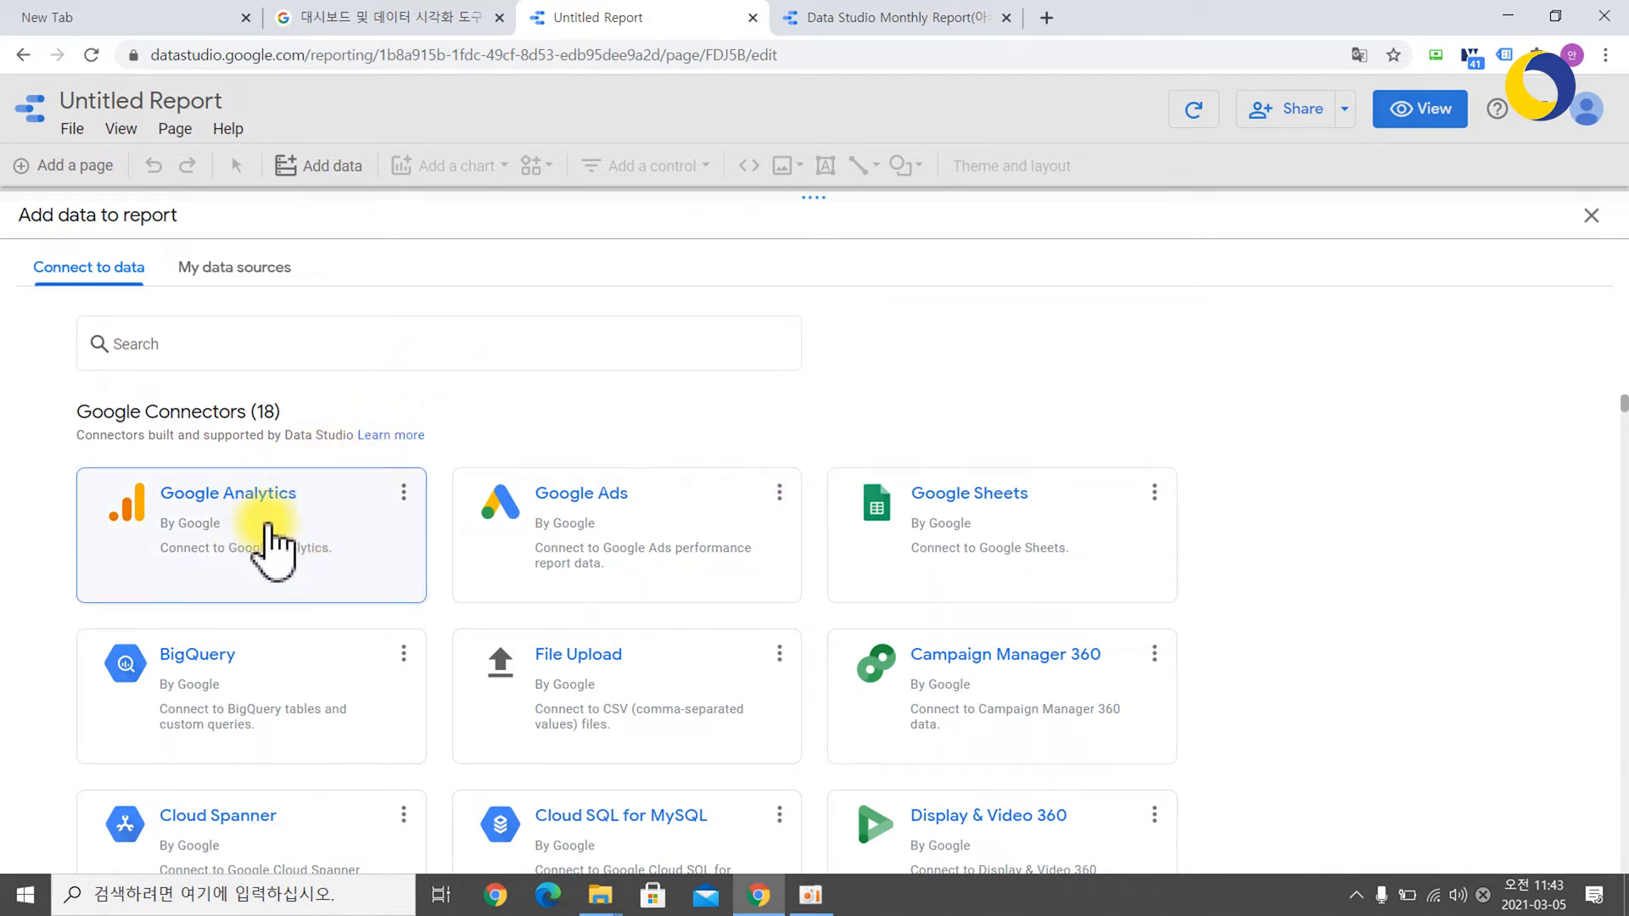
Add Google Analytics data to the report from Demo Account, property UA - Google Merchandise Store, view 1 Master View
click(270, 543)
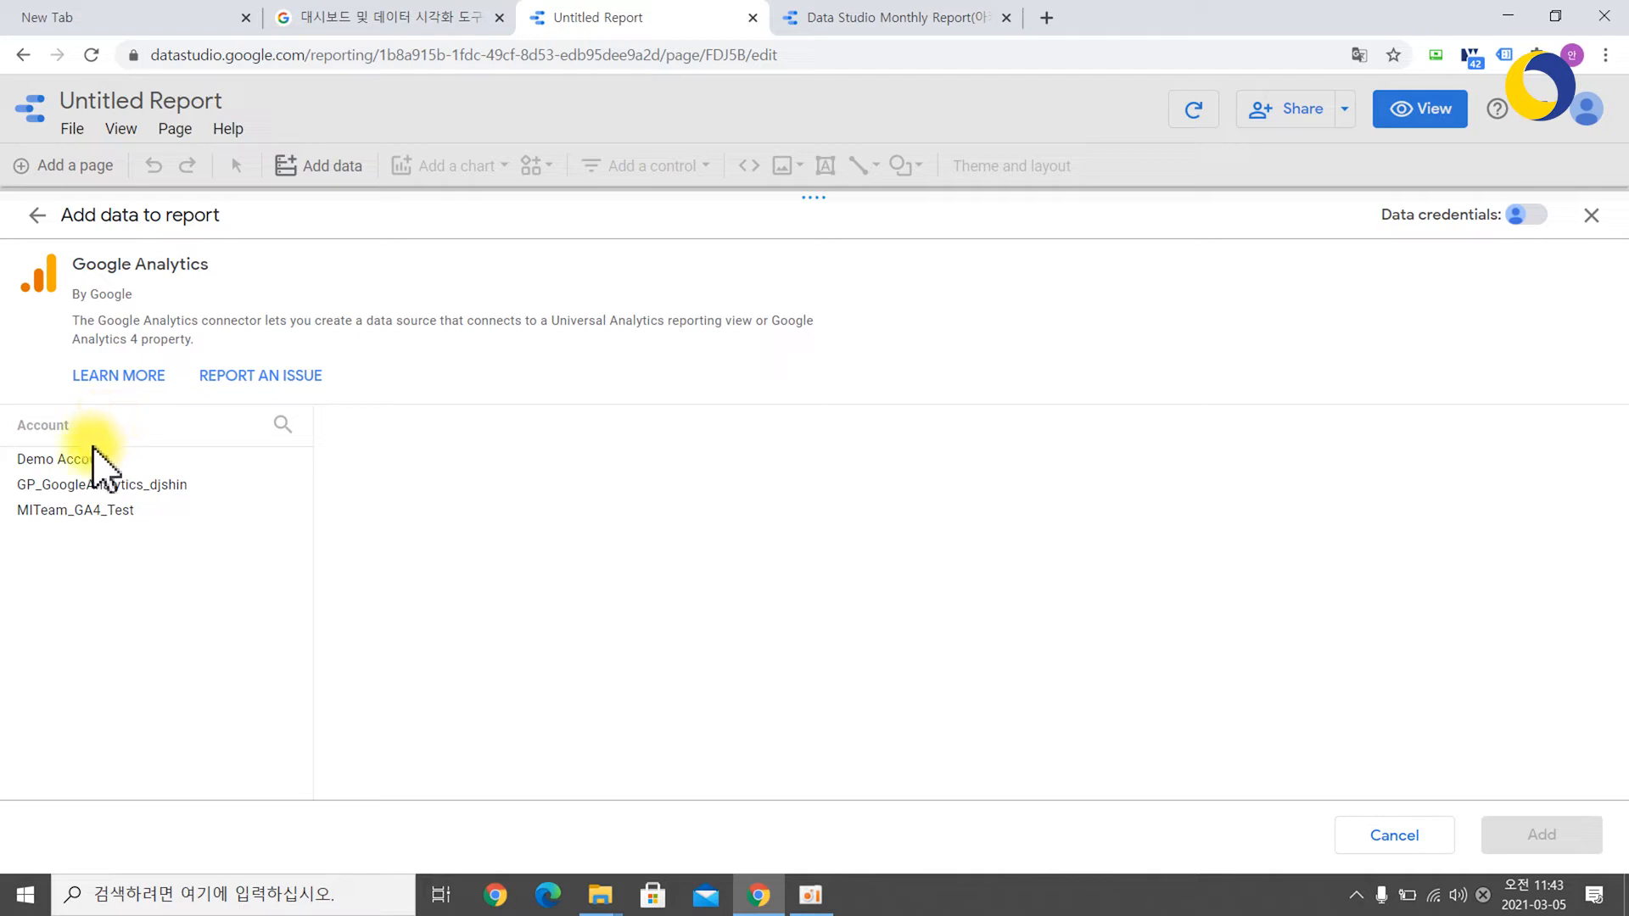
click(99, 467)
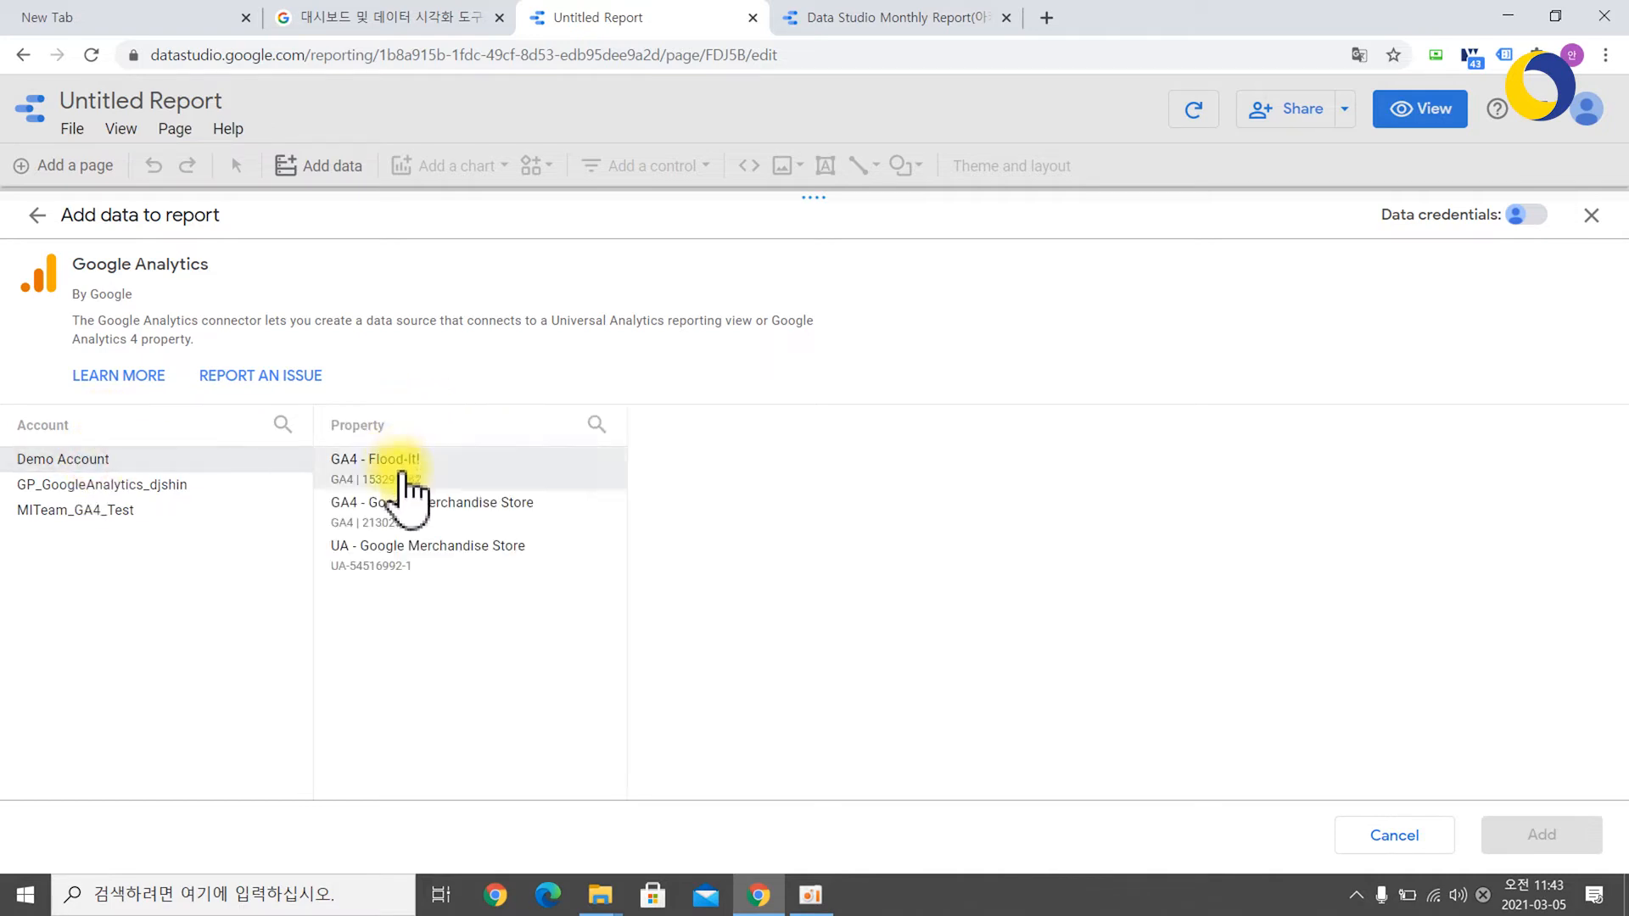
click(465, 551)
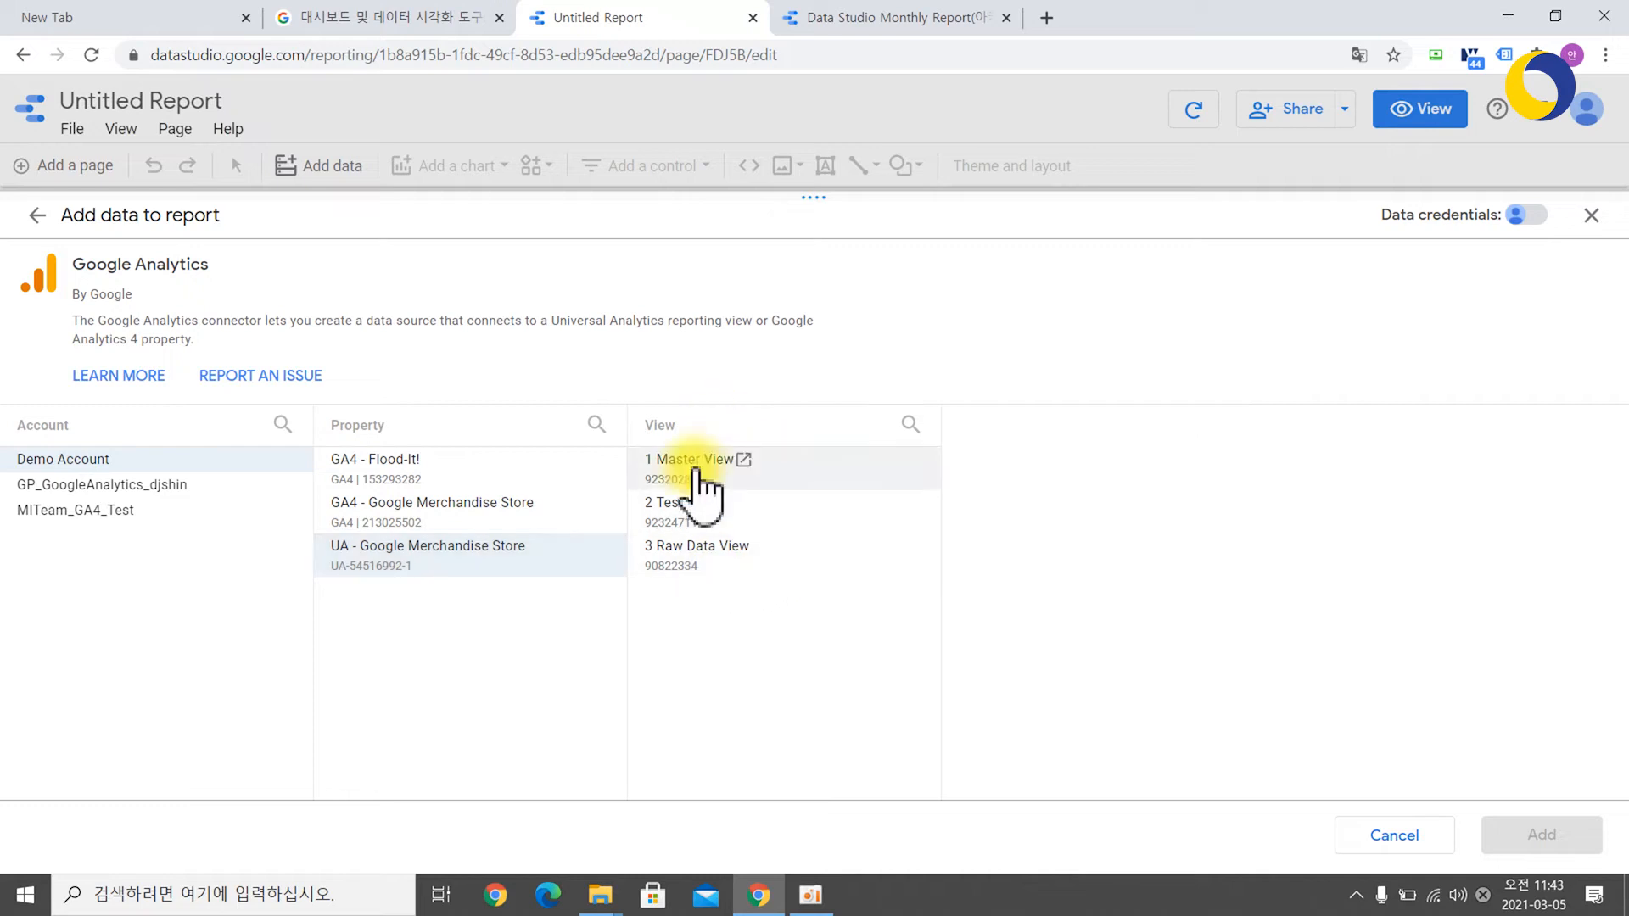
click(690, 470)
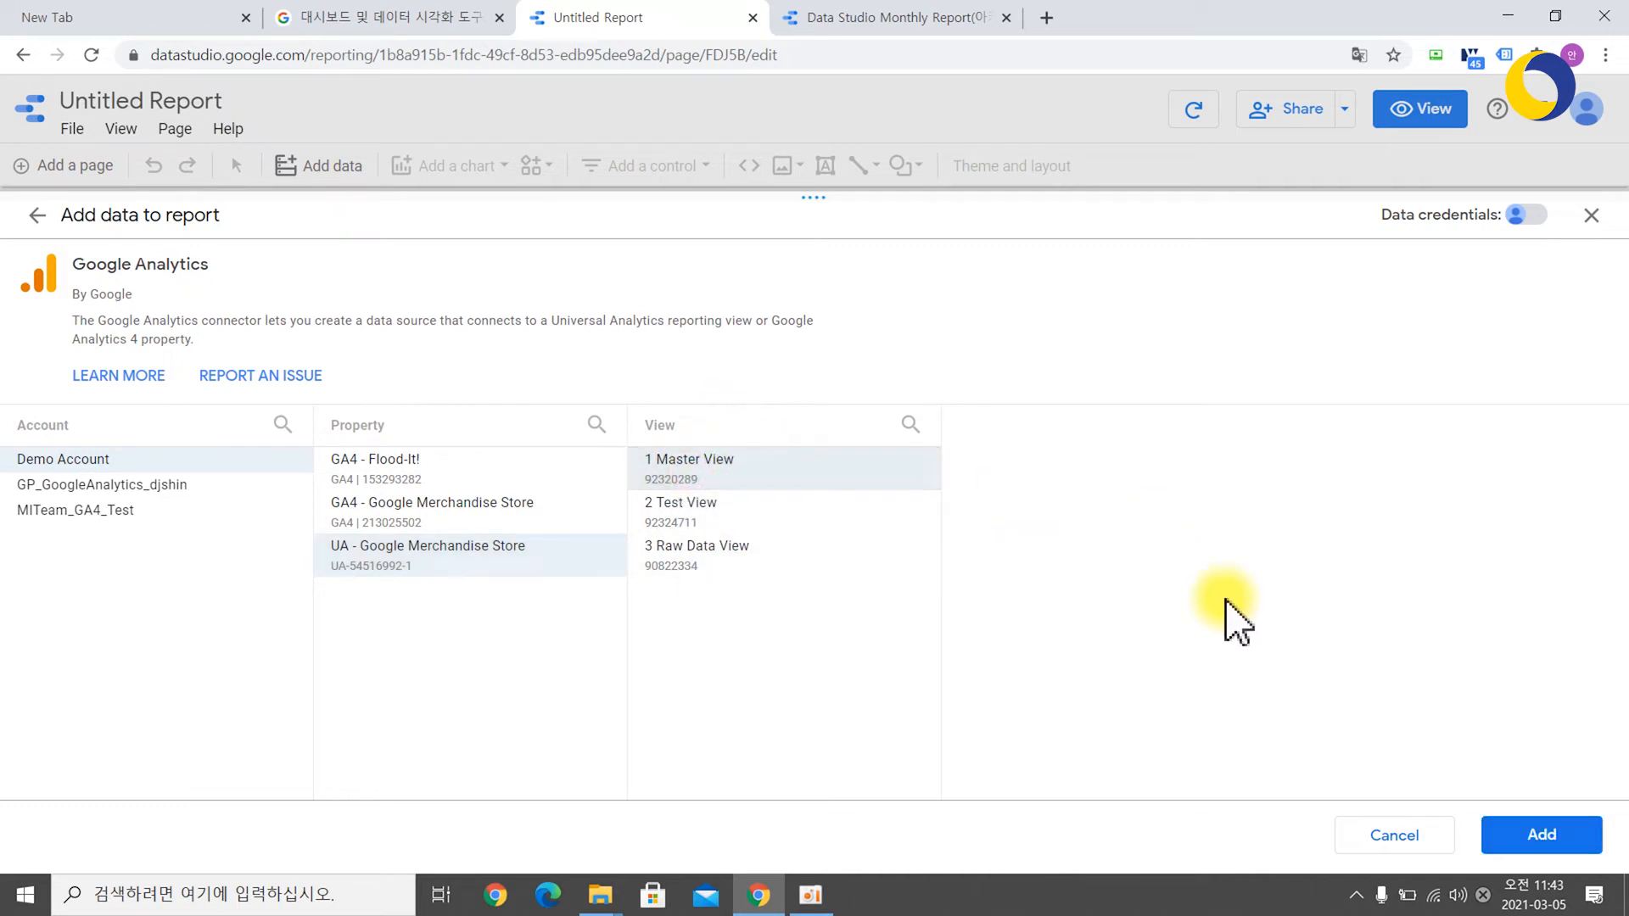
click(1543, 827)
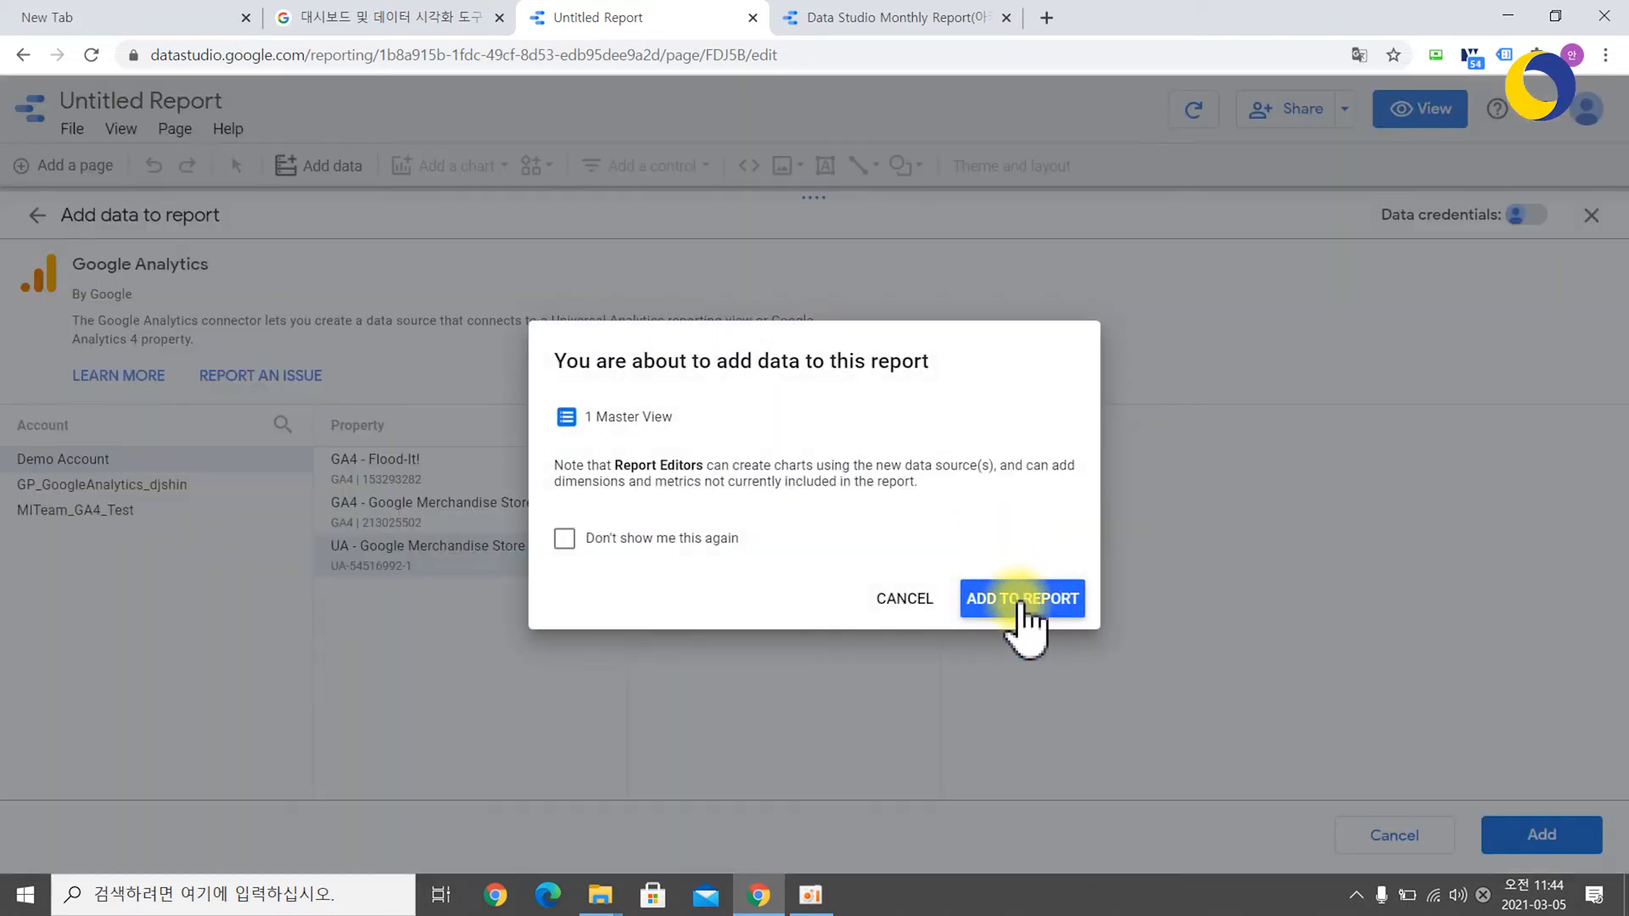
click(1022, 599)
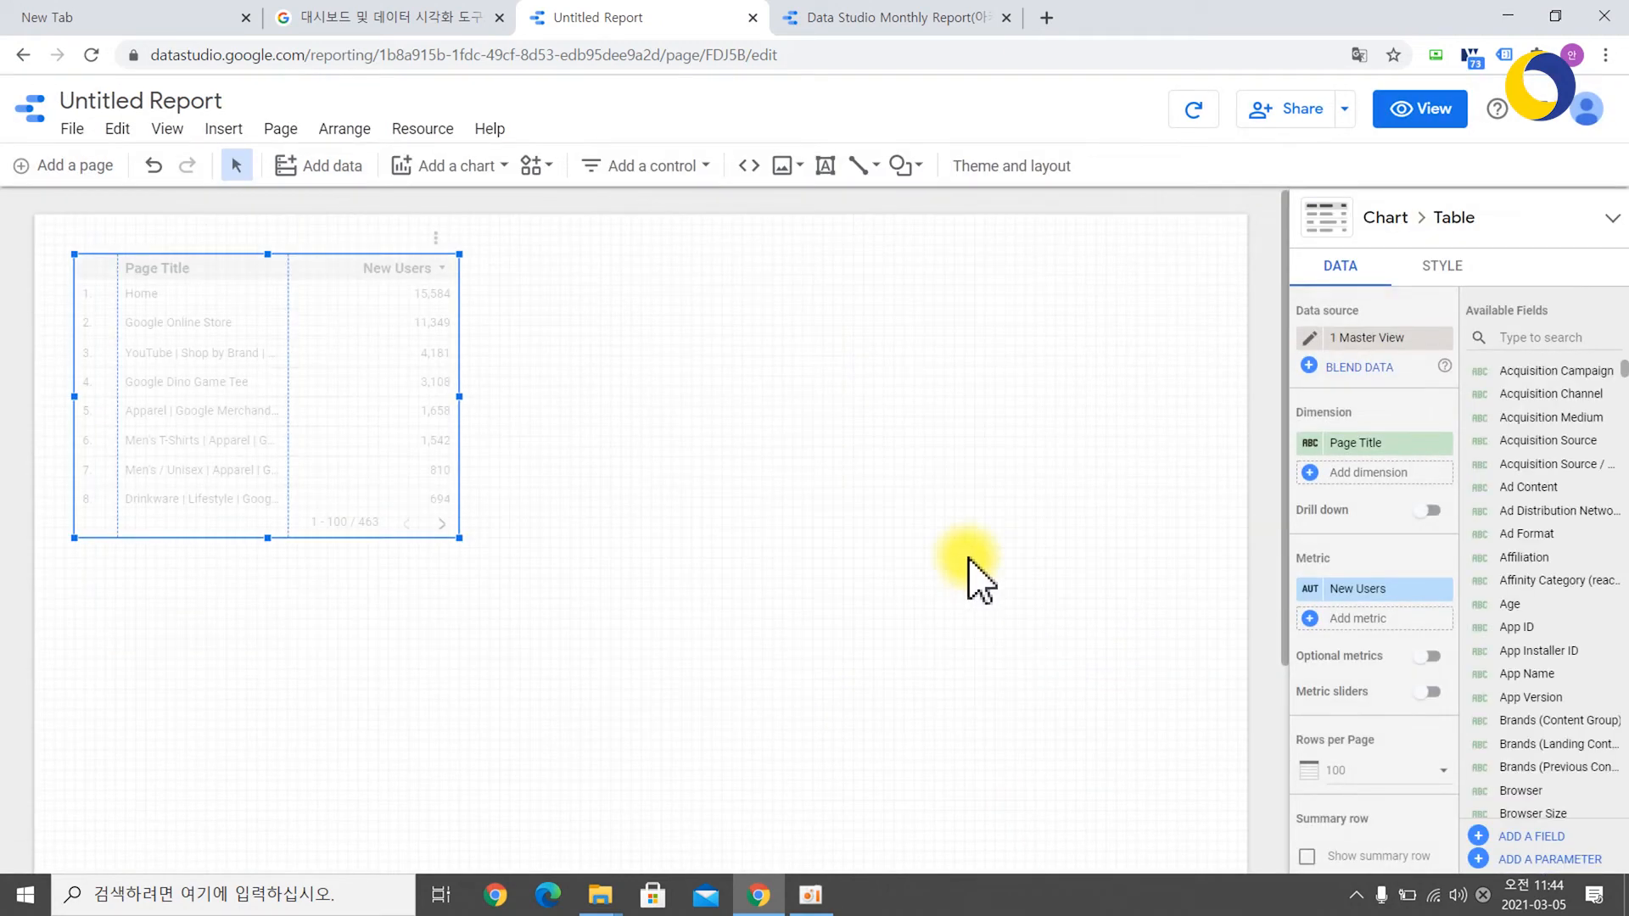
click(574, 395)
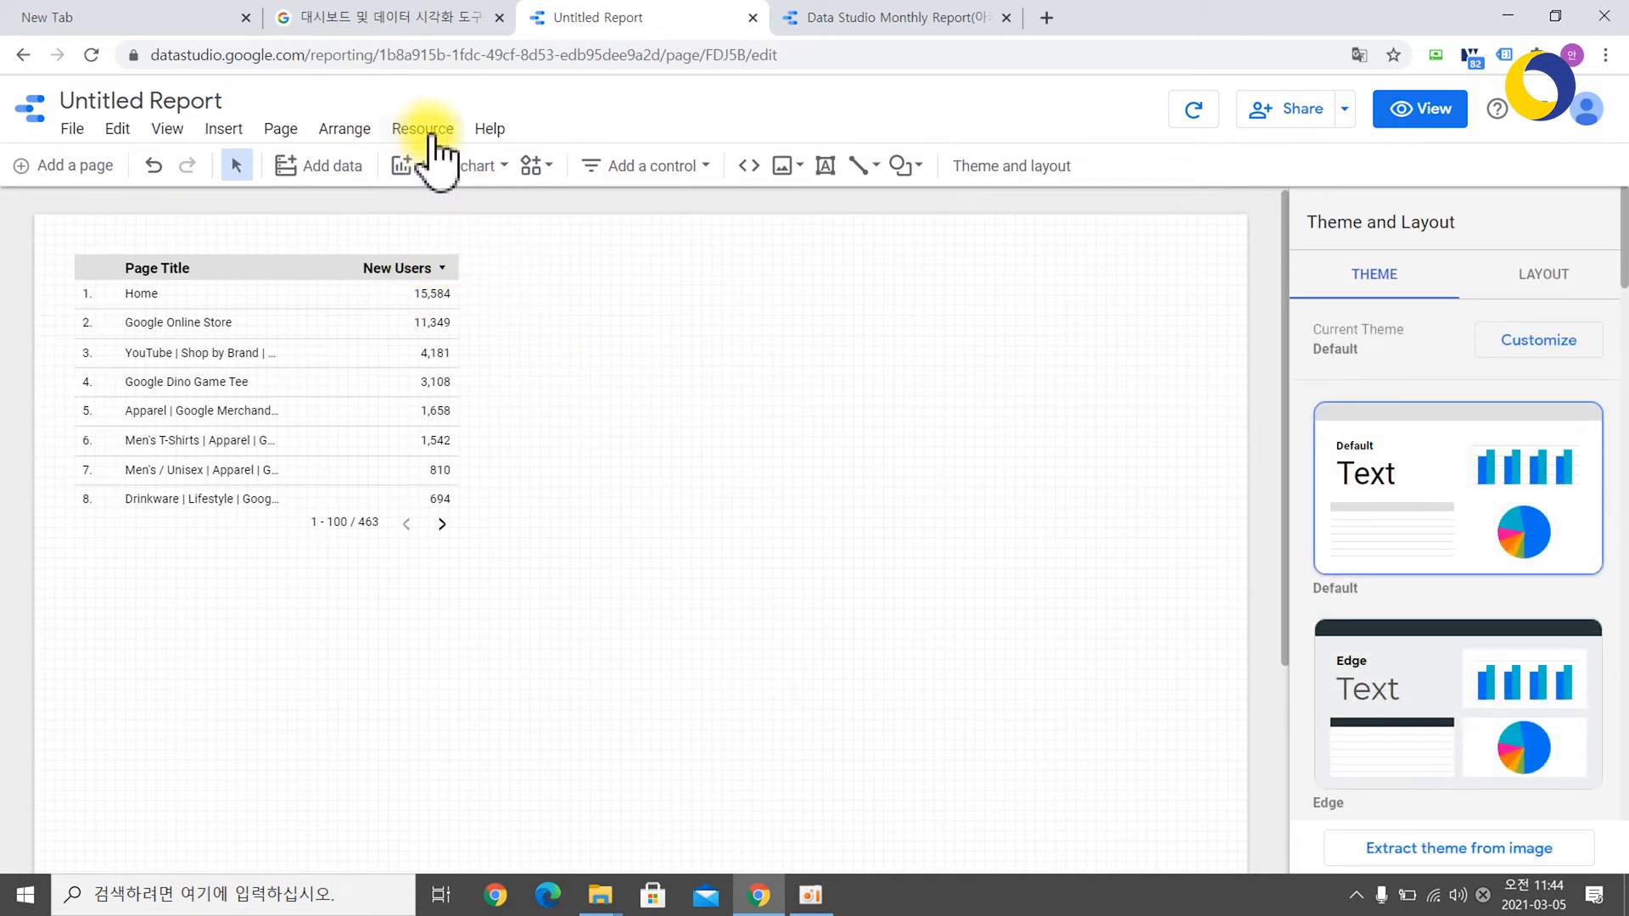
click(425, 134)
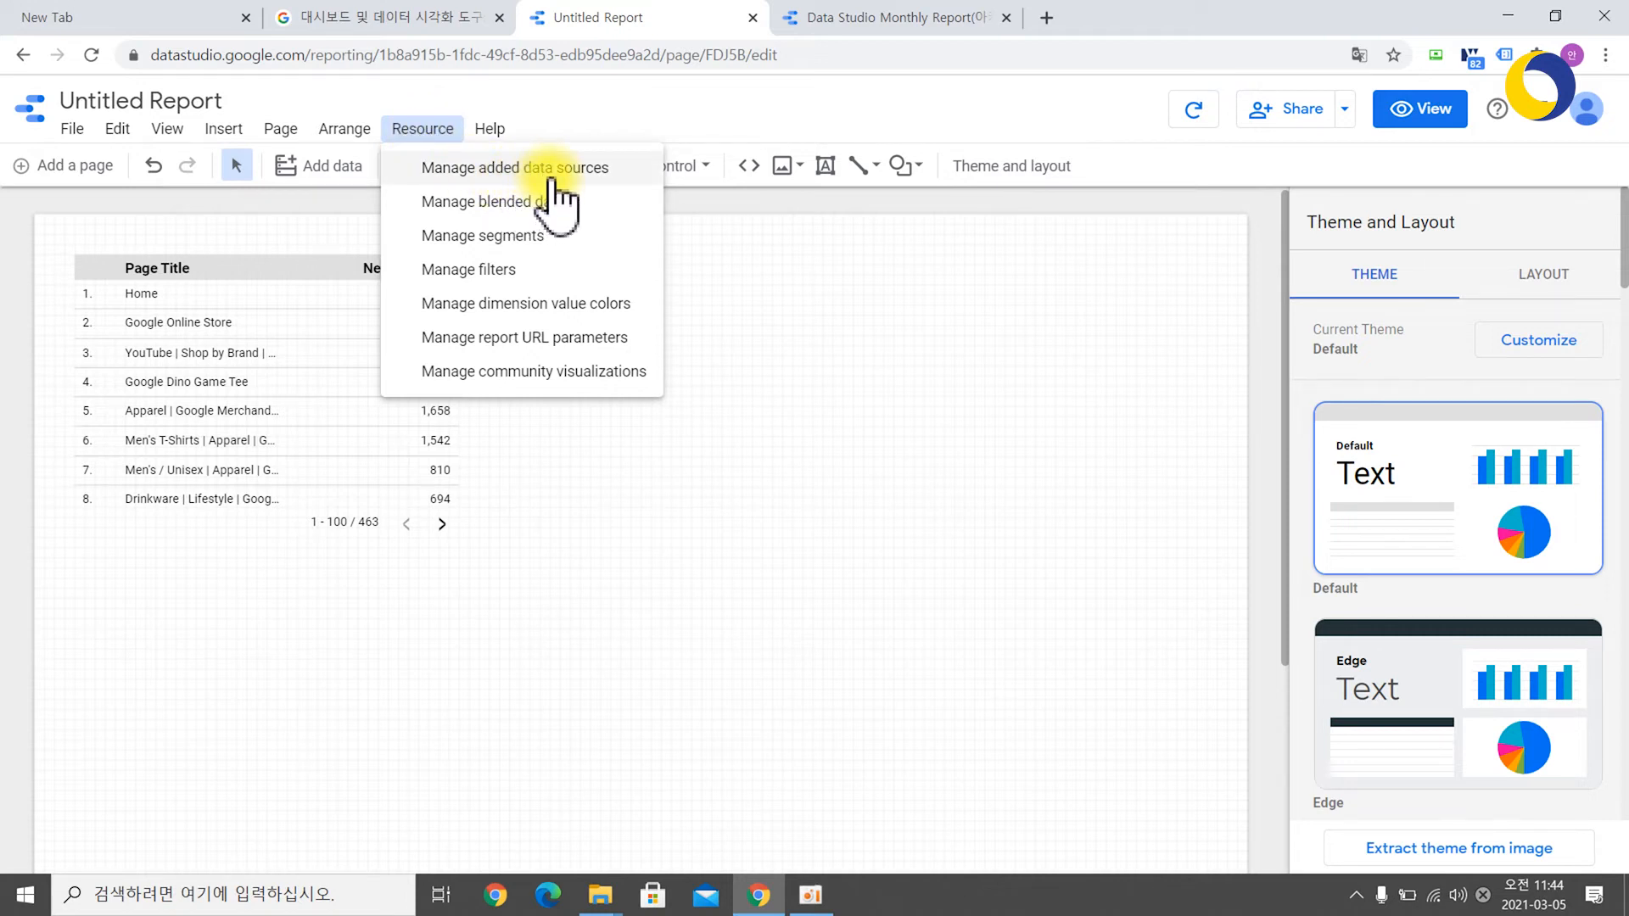
click(273, 228)
Open the 1 Master View data source of the Page Title table for editing and enlarge its field editor
click(356, 267)
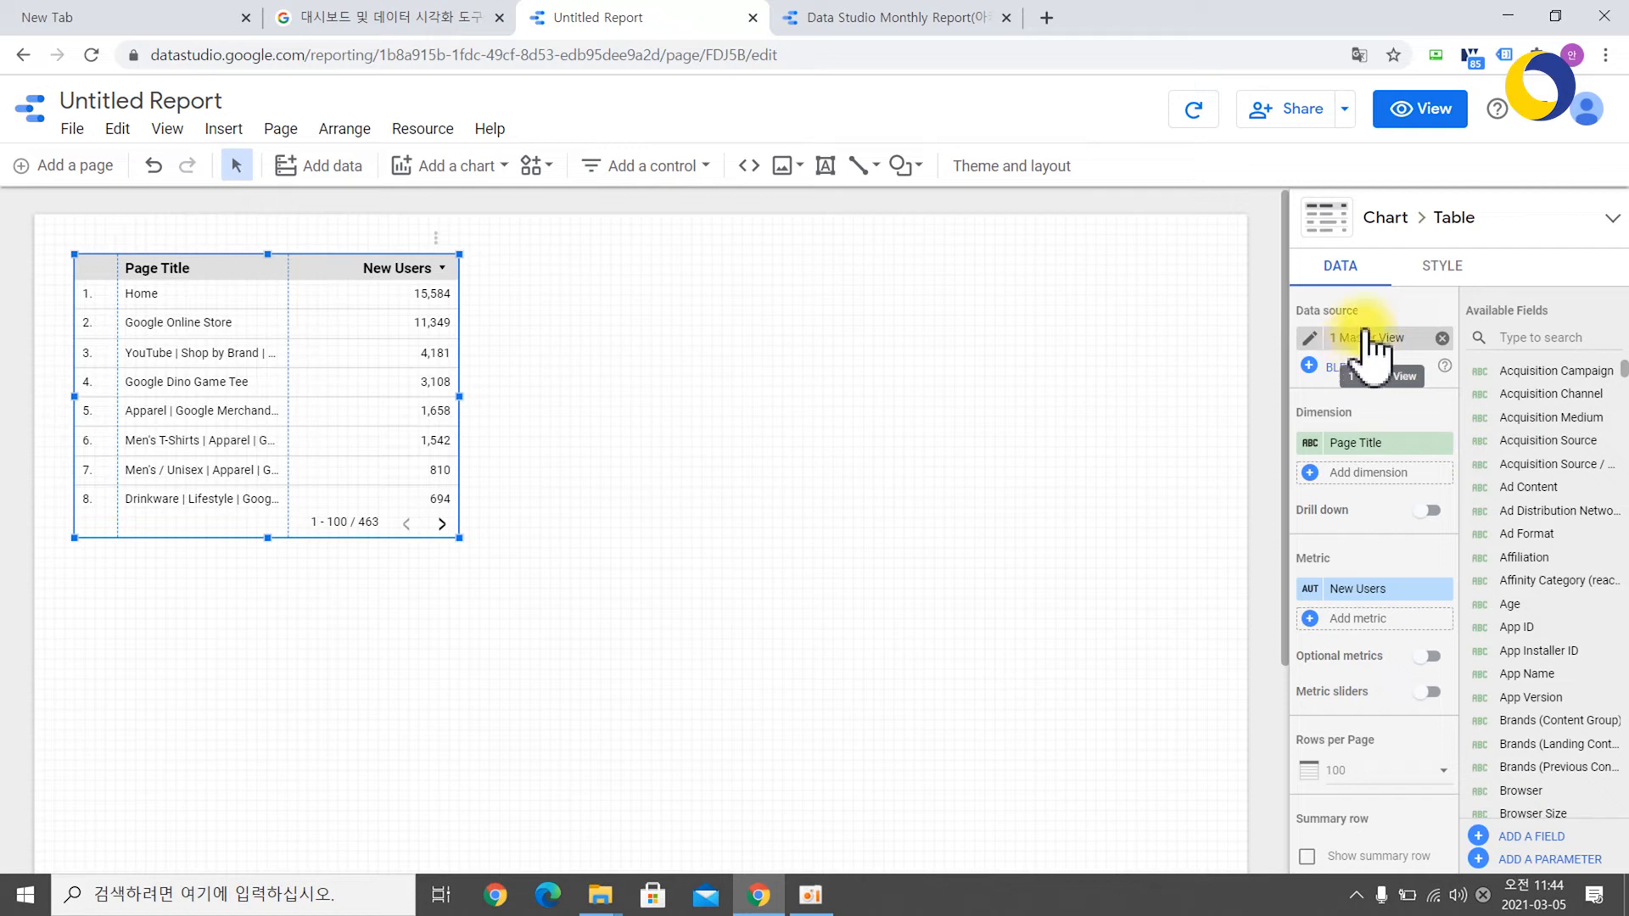
click(1308, 338)
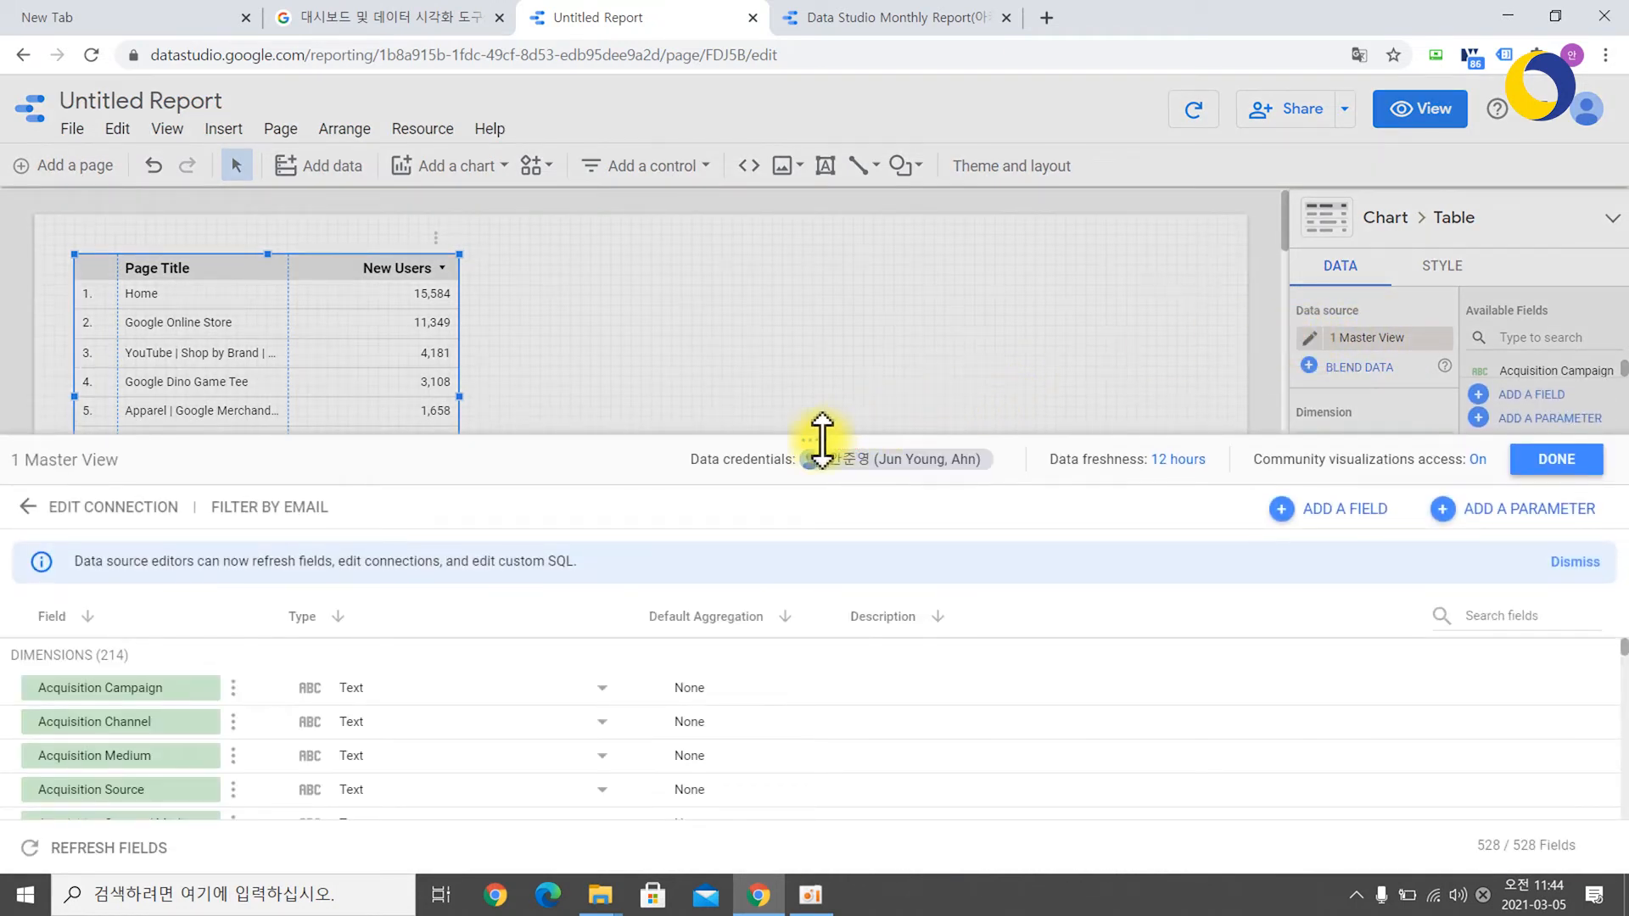
drag(813, 441, 807, 130)
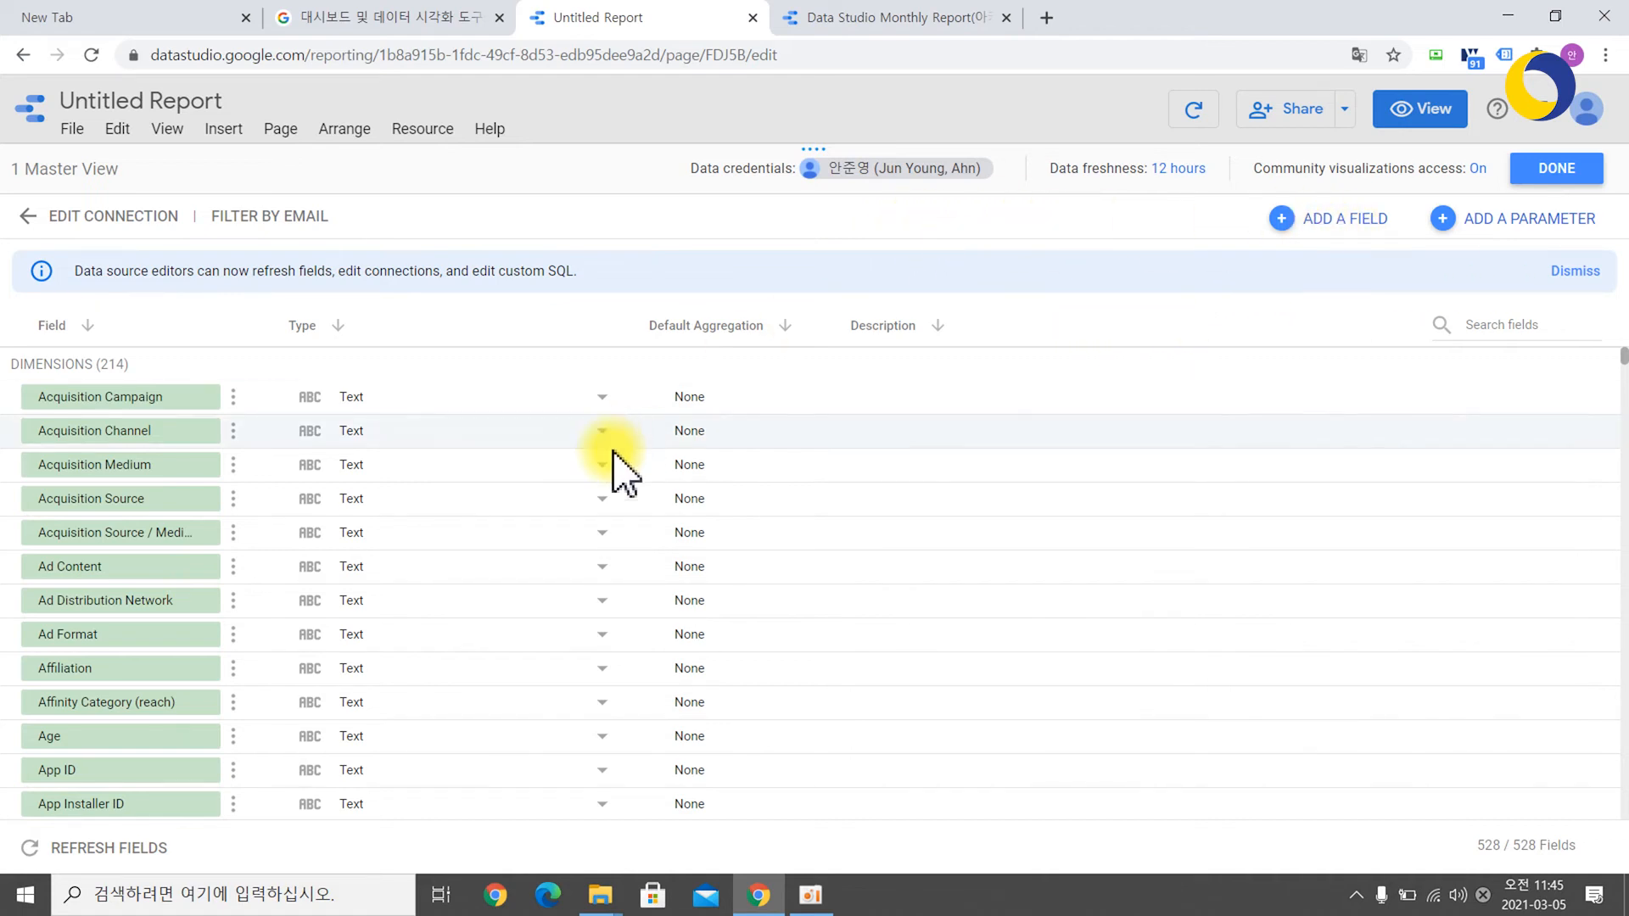
Look through the dimensions and open the Age field's name for editing, leaving it without a new name
scroll(153, 594, down, 4)
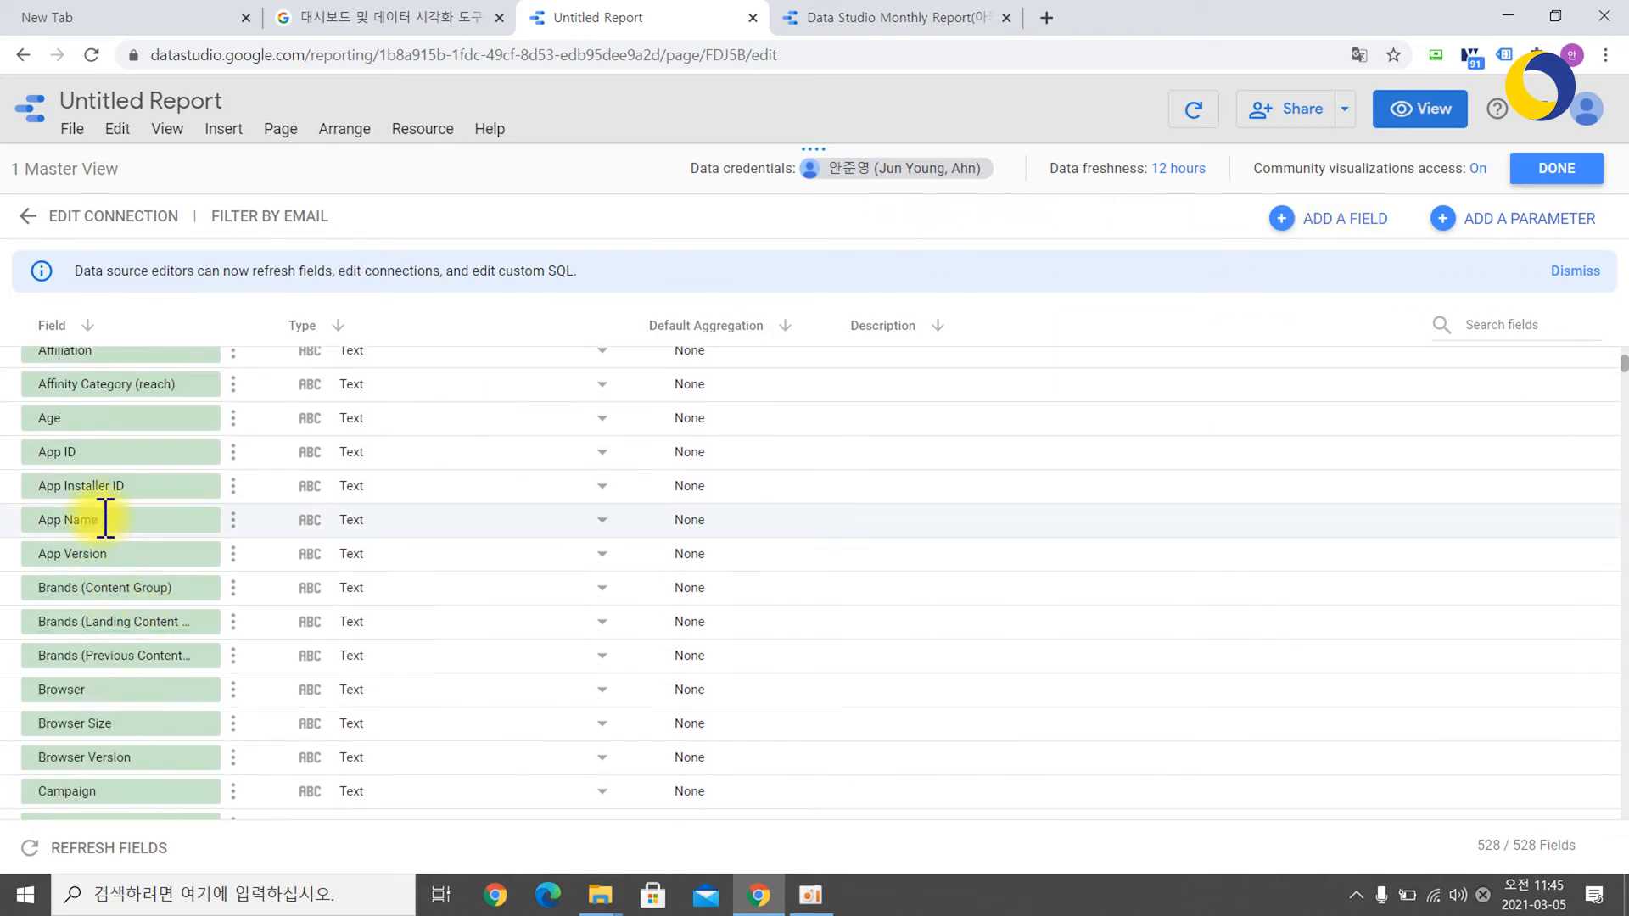
click(65, 421)
double_click(60, 420)
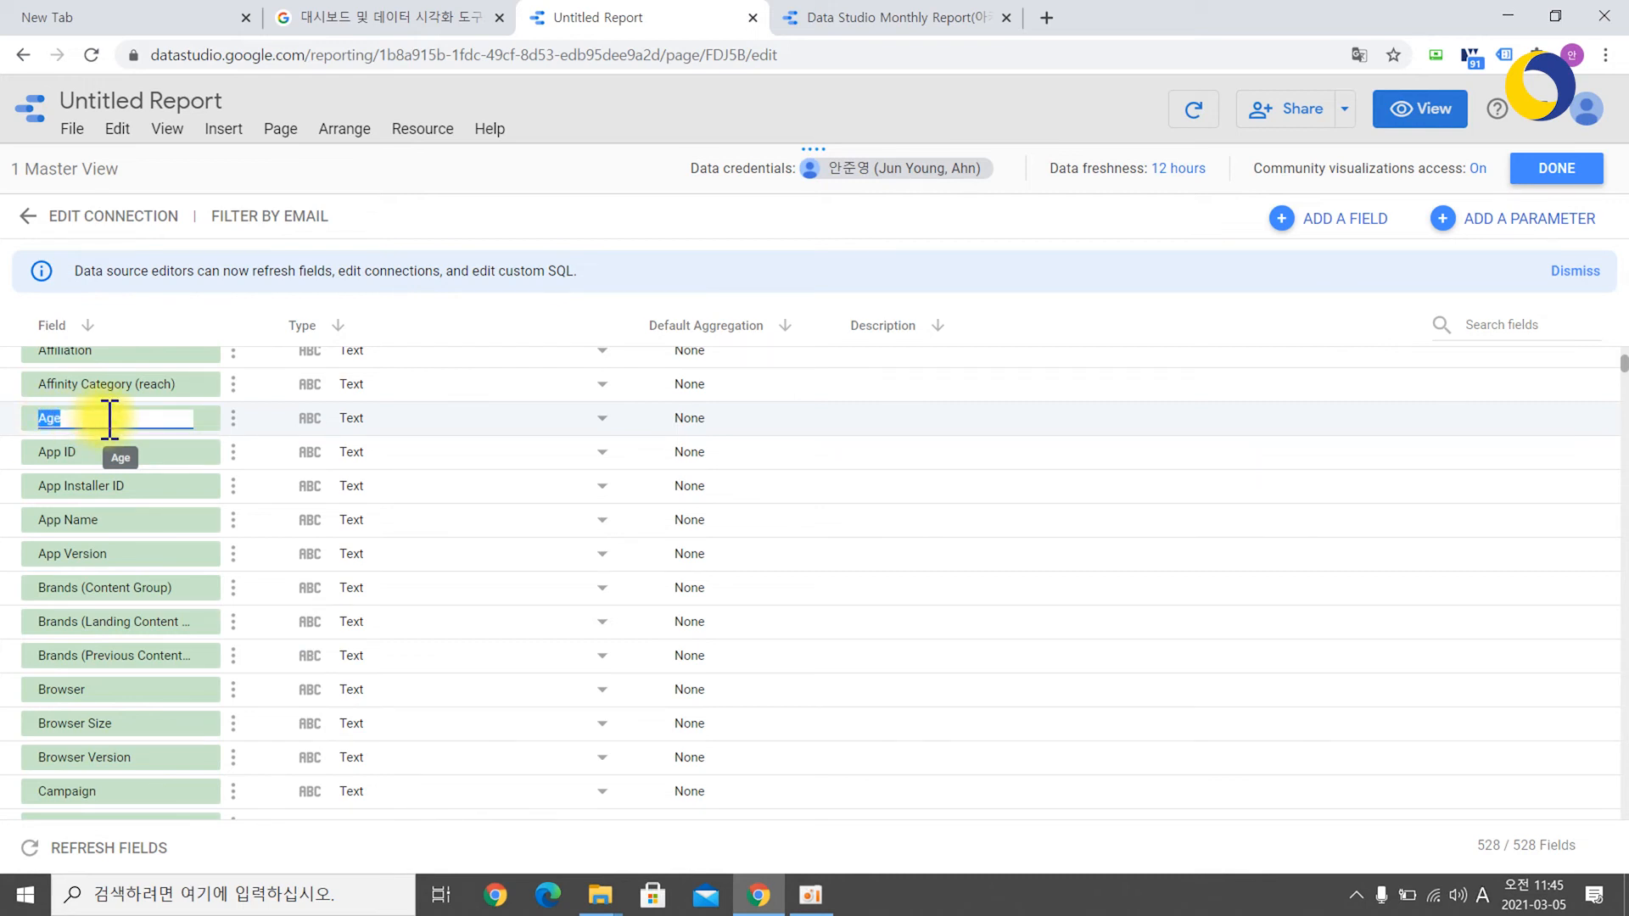
click(270, 437)
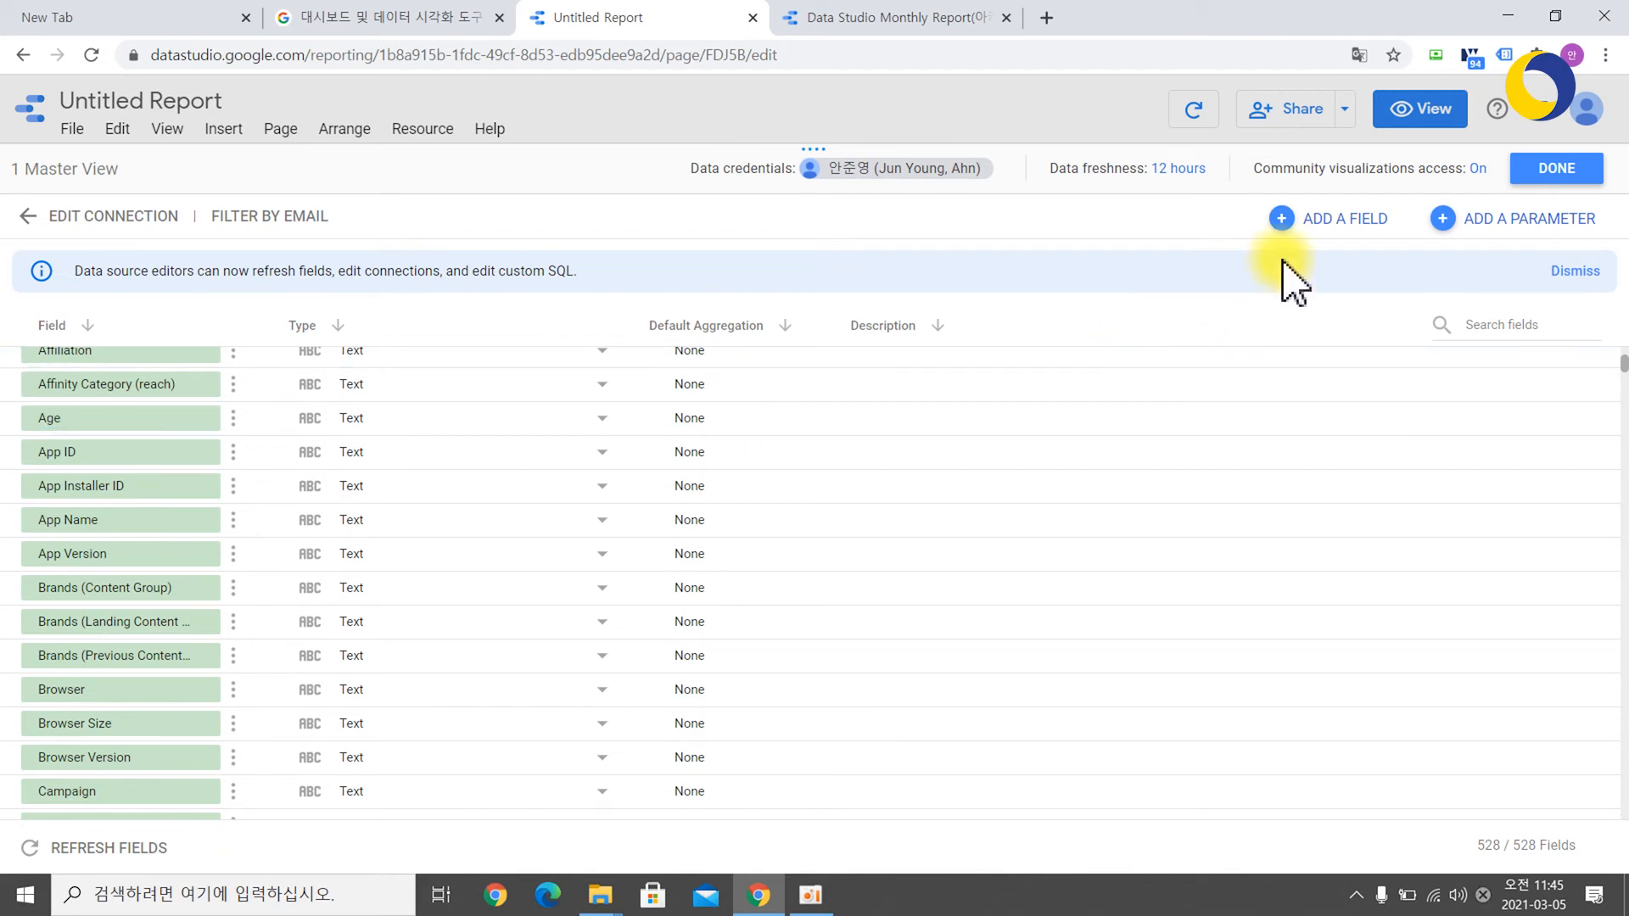
Open the form for a new calculated field, cancel it and close the data source editor
click(1346, 246)
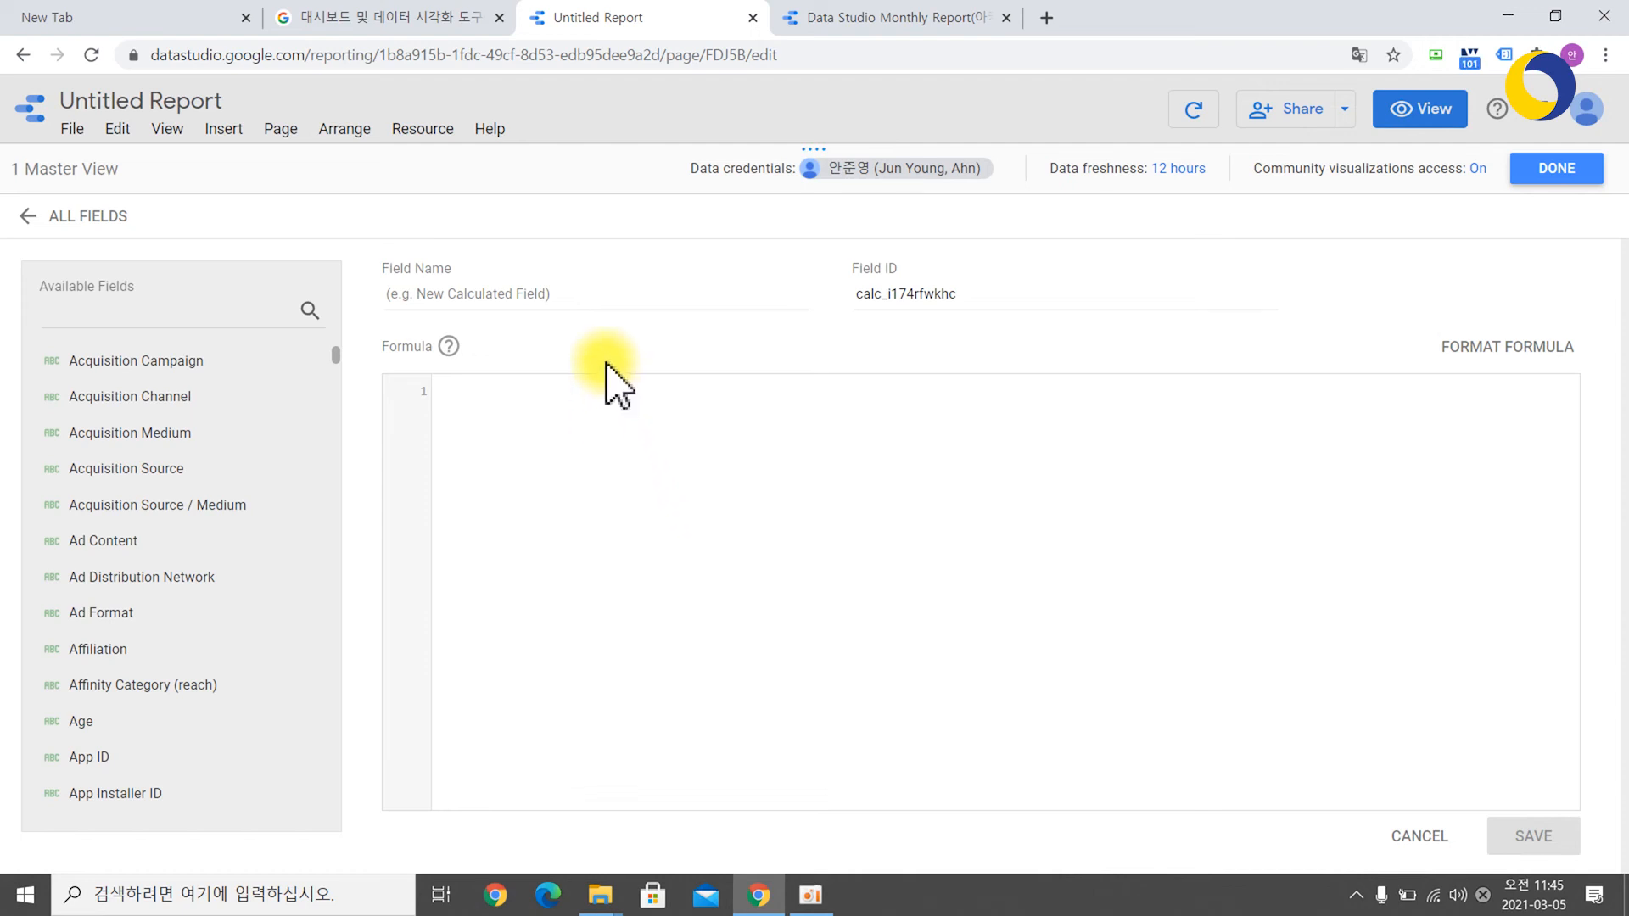
click(1418, 838)
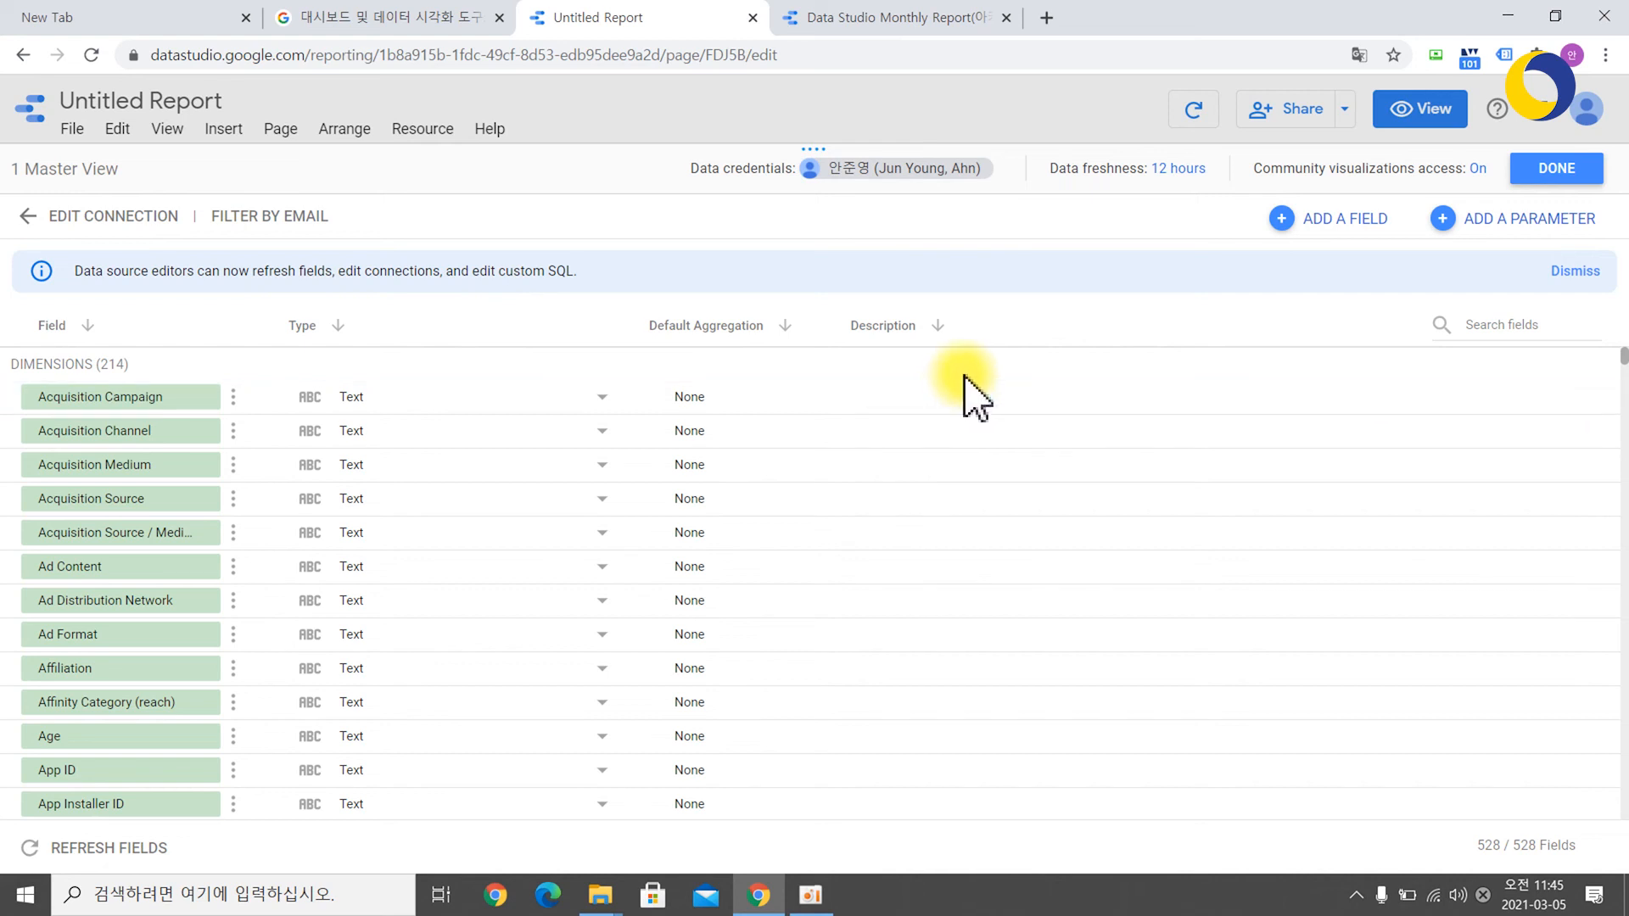
click(1559, 170)
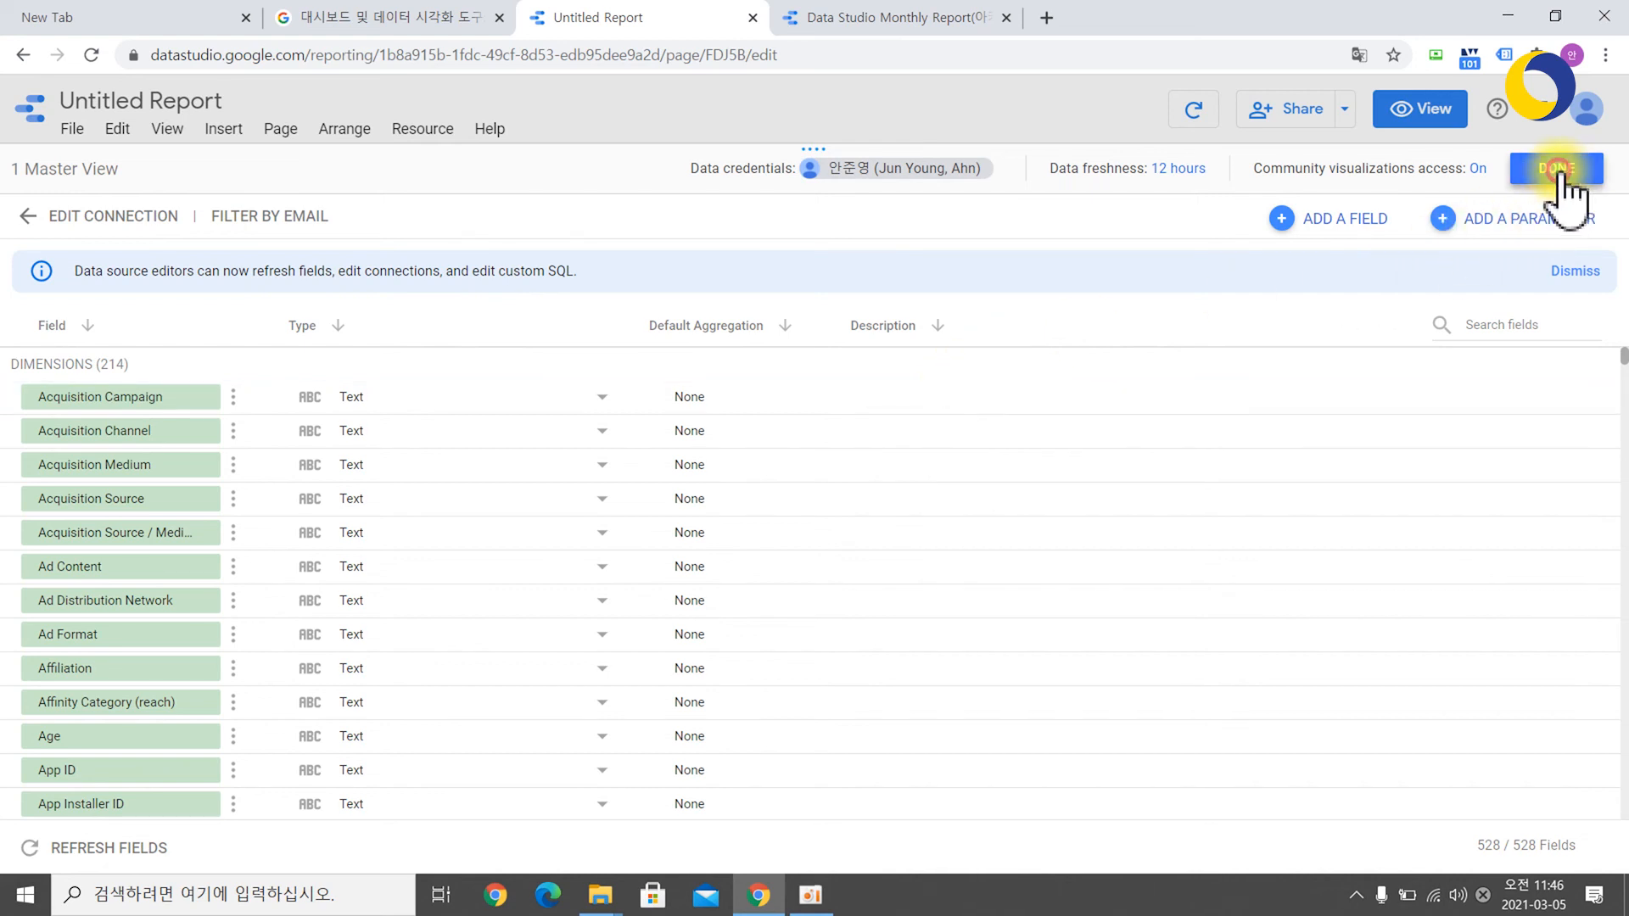
Select the Page Title and New Users table on the report page
click(802, 372)
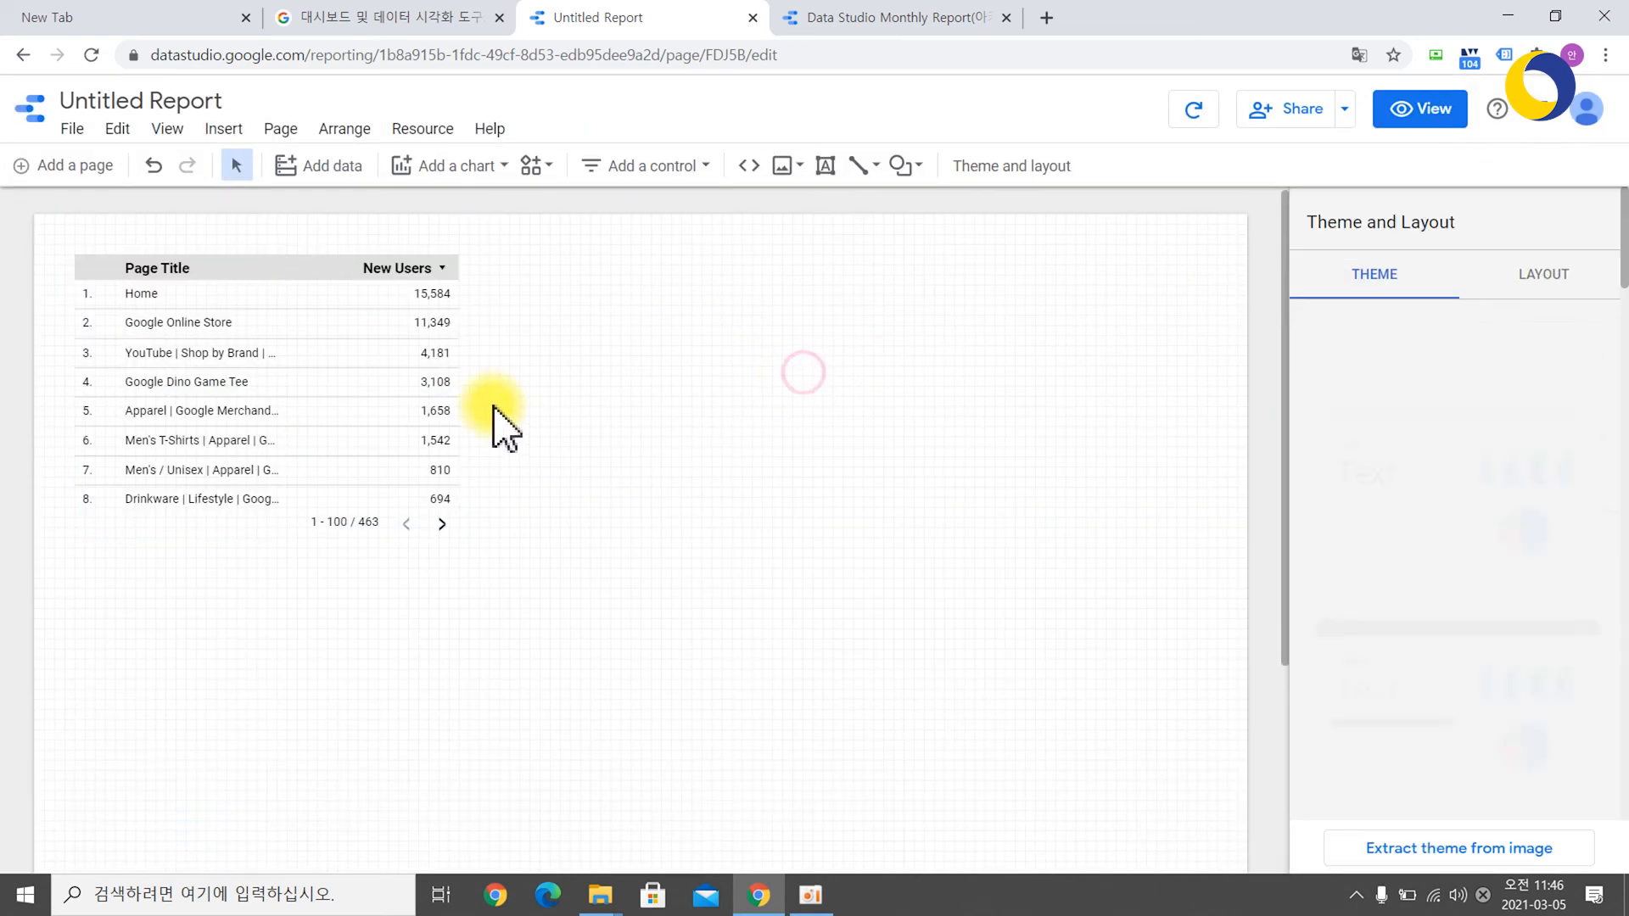
click(349, 397)
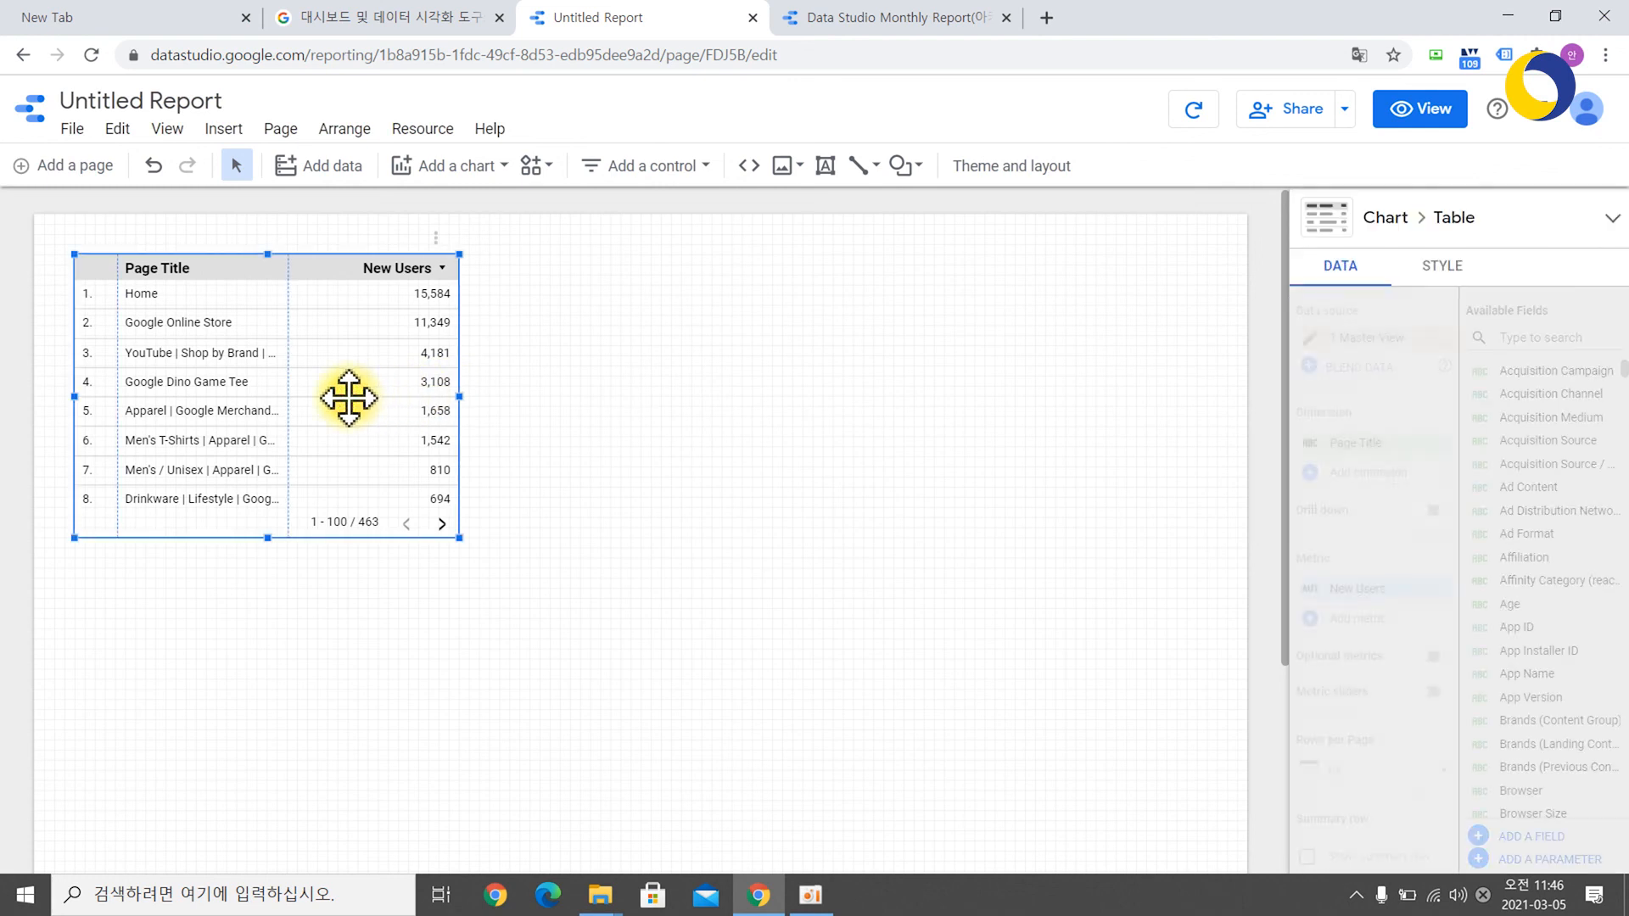